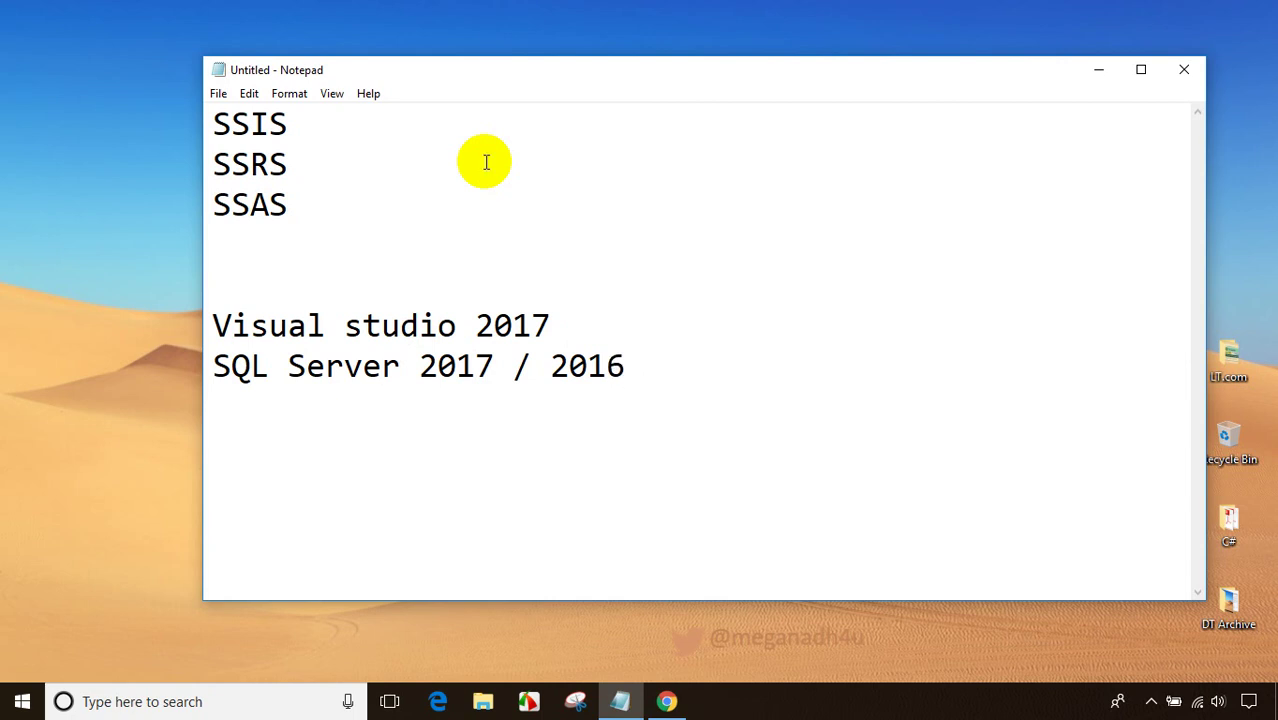
{"action": "left_click_drag", "start_coordinate": [624, 364], "coordinate": [114, 331]}
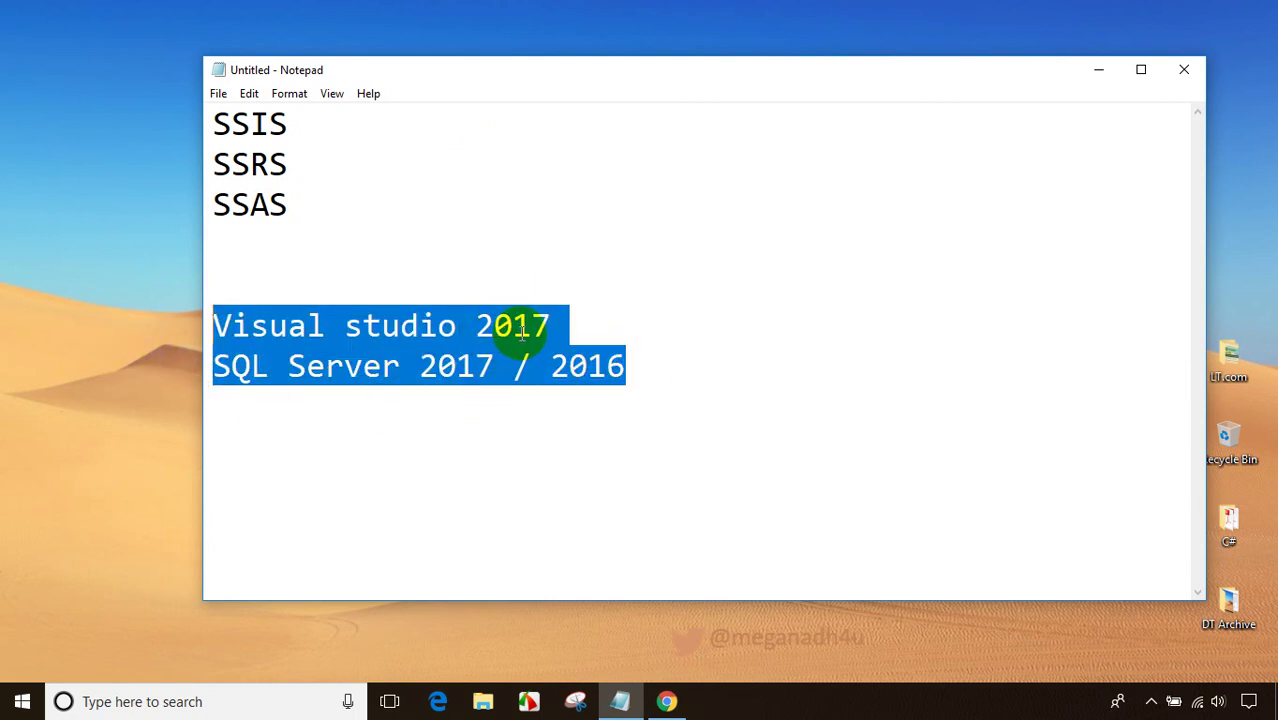
{"action": "left_click_drag", "start_coordinate": [645, 364], "coordinate": [222, 322]}
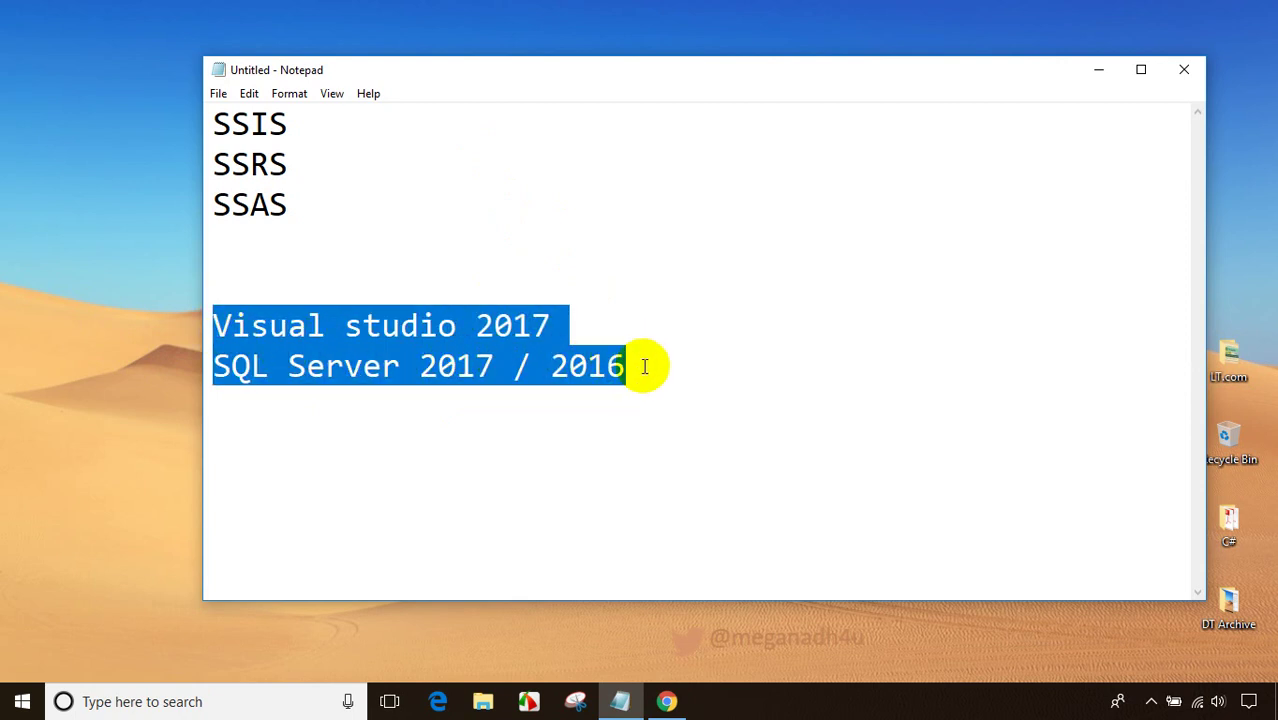
{"action": "left_click_drag", "start_coordinate": [310, 208], "coordinate": [168, 126]}
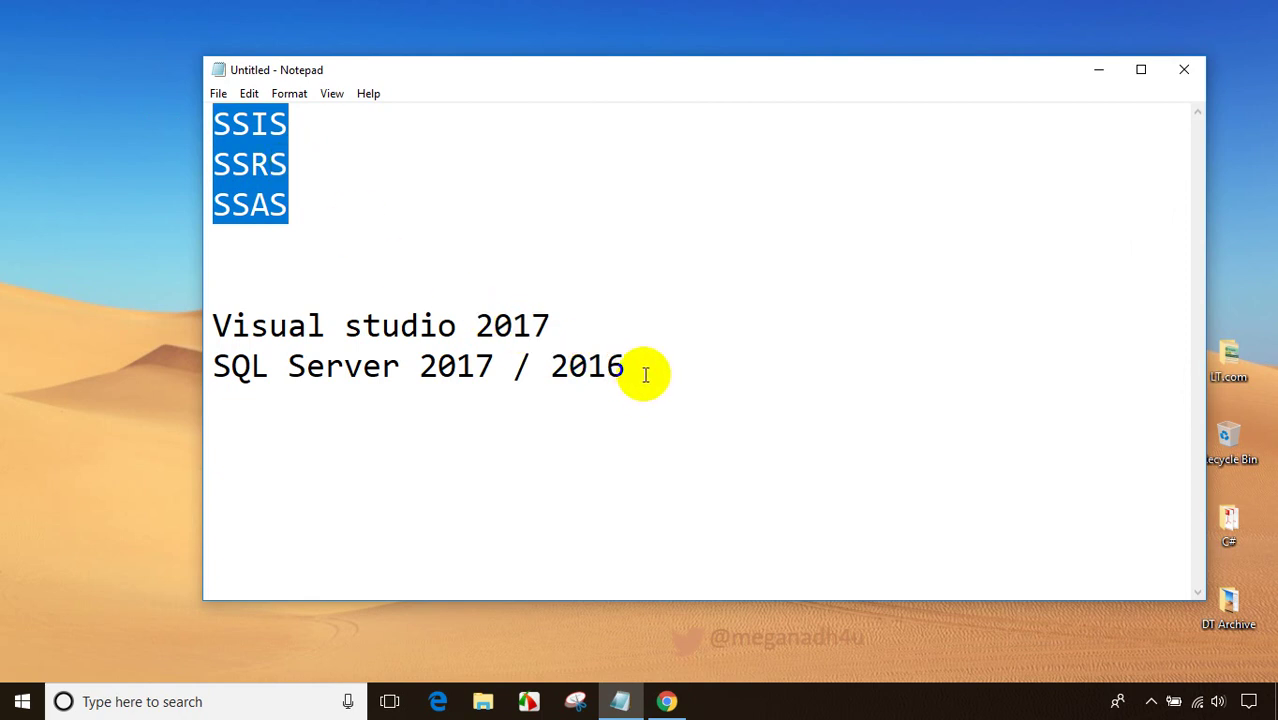
{"action": "left_click_drag", "start_coordinate": [645, 371], "coordinate": [222, 322]}
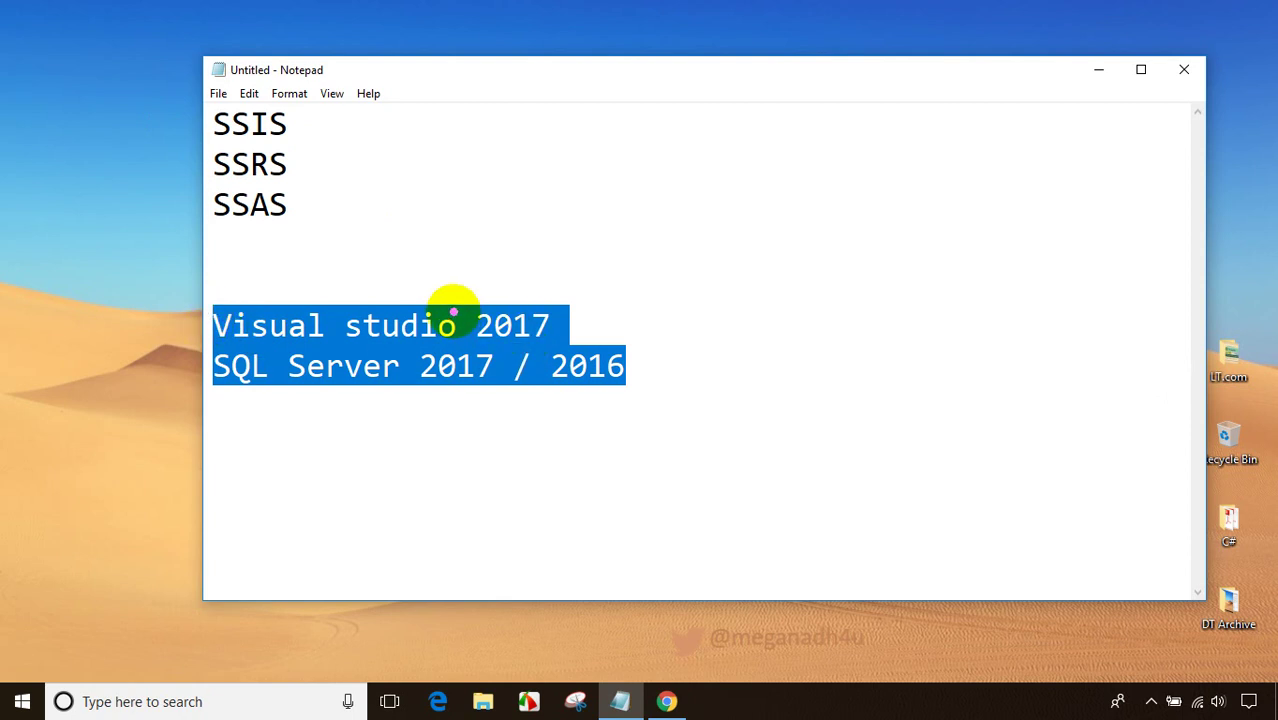
{"action": "mouse_move", "coordinate": [398, 265]}
{"action": "left_mouse_down"}
{"action": "mouse_move", "coordinate": [194, 305]}
{"action": "mouse_move", "coordinate": [683, 424]}
{"action": "mouse_move", "coordinate": [345, 265]}
{"action": "left_mouse_up"}
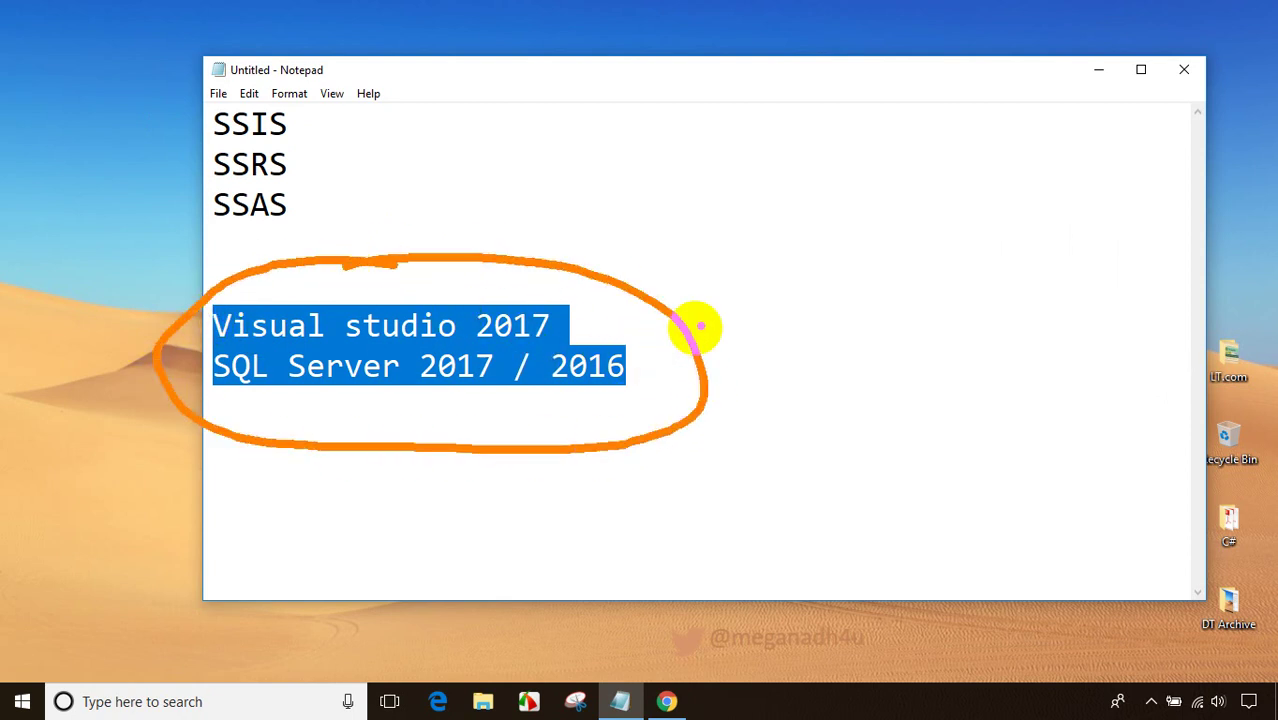
{"action": "mouse_move", "coordinate": [765, 334]}
{"action": "left_mouse_down"}
{"action": "mouse_move", "coordinate": [962, 411]}
{"action": "mouse_move", "coordinate": [936, 448]}
{"action": "mouse_move", "coordinate": [996, 424]}
{"action": "left_mouse_up"}
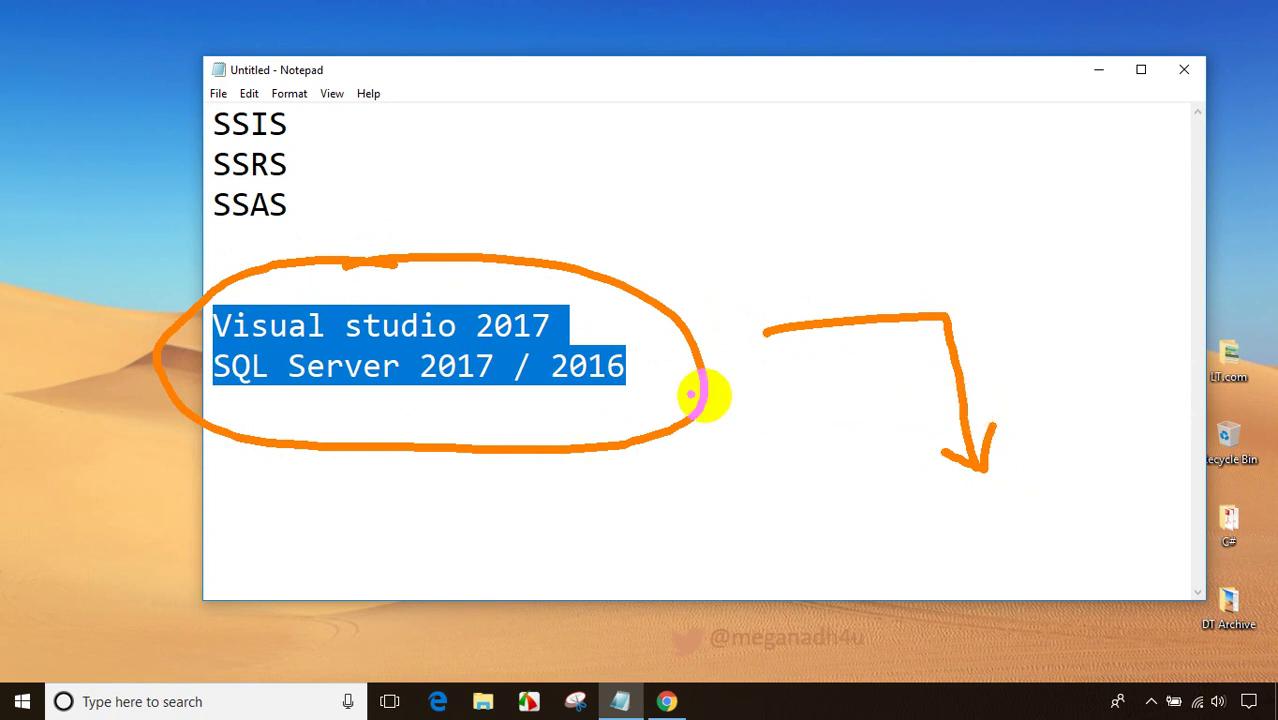
{"action": "key", "text": "Escape"}
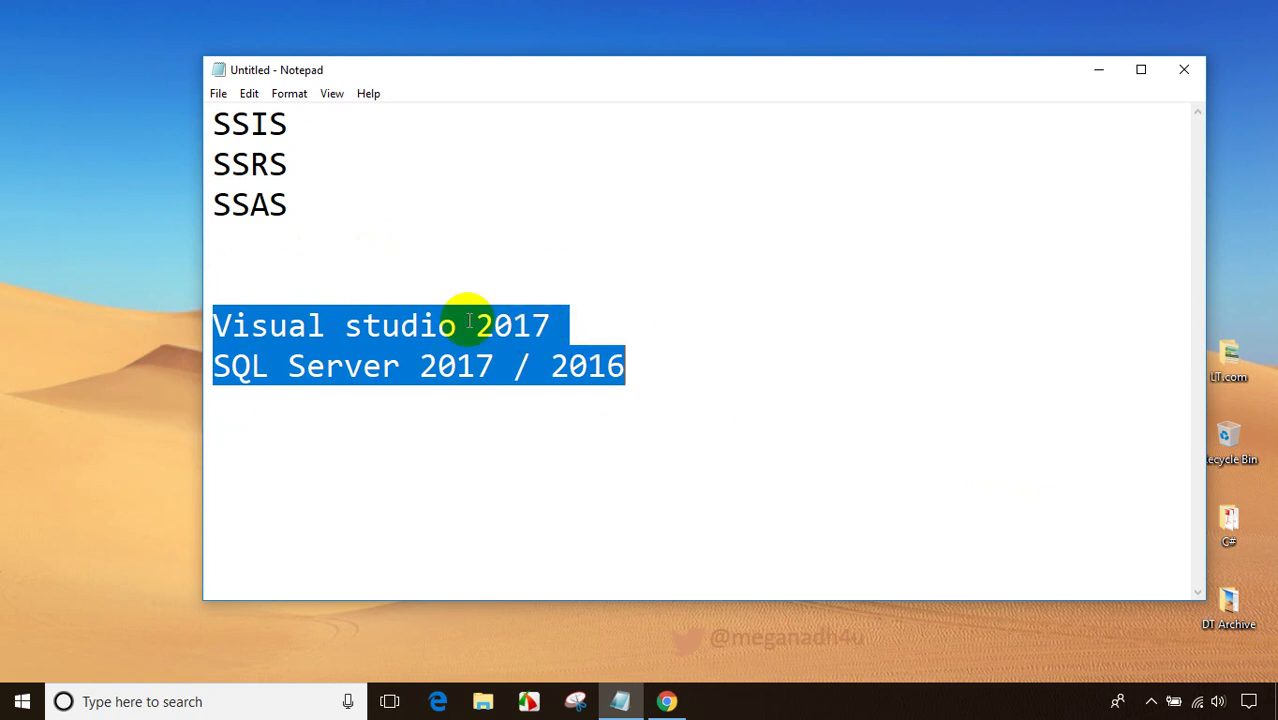
{"action": "left_click", "coordinate": [630, 370]}
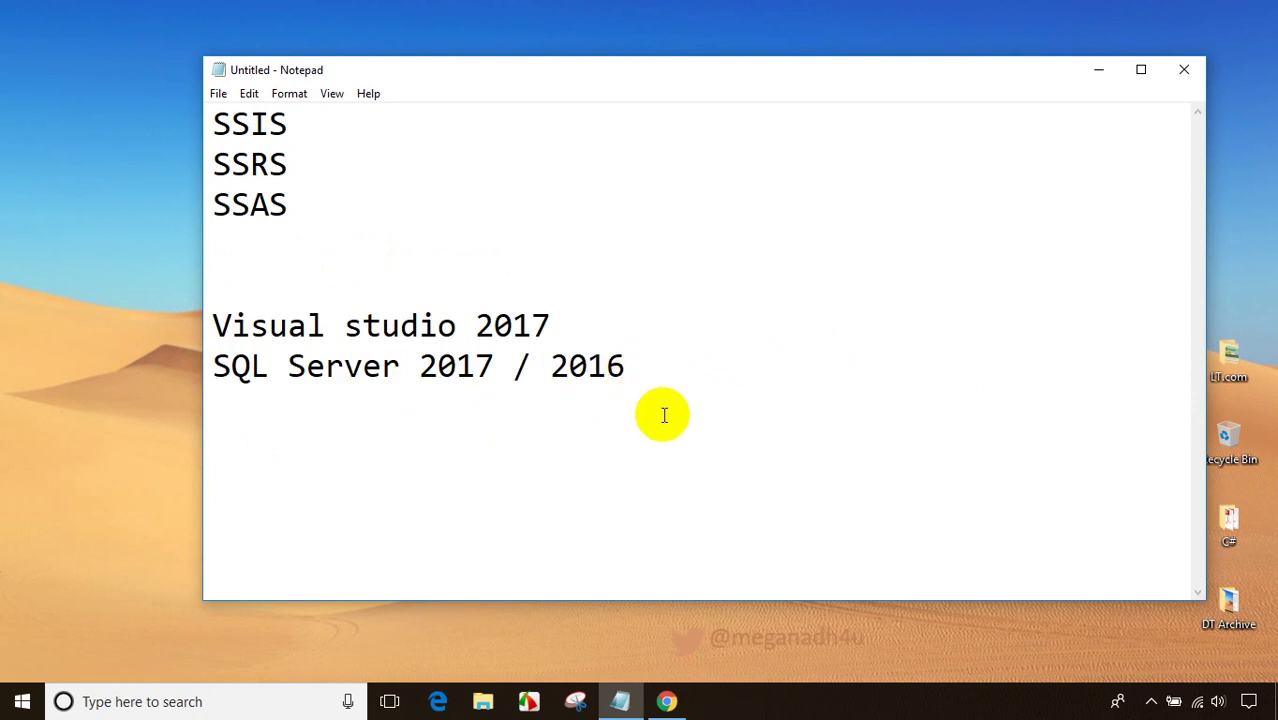
{"action": "left_click_drag", "start_coordinate": [322, 205], "coordinate": [137, 108]}
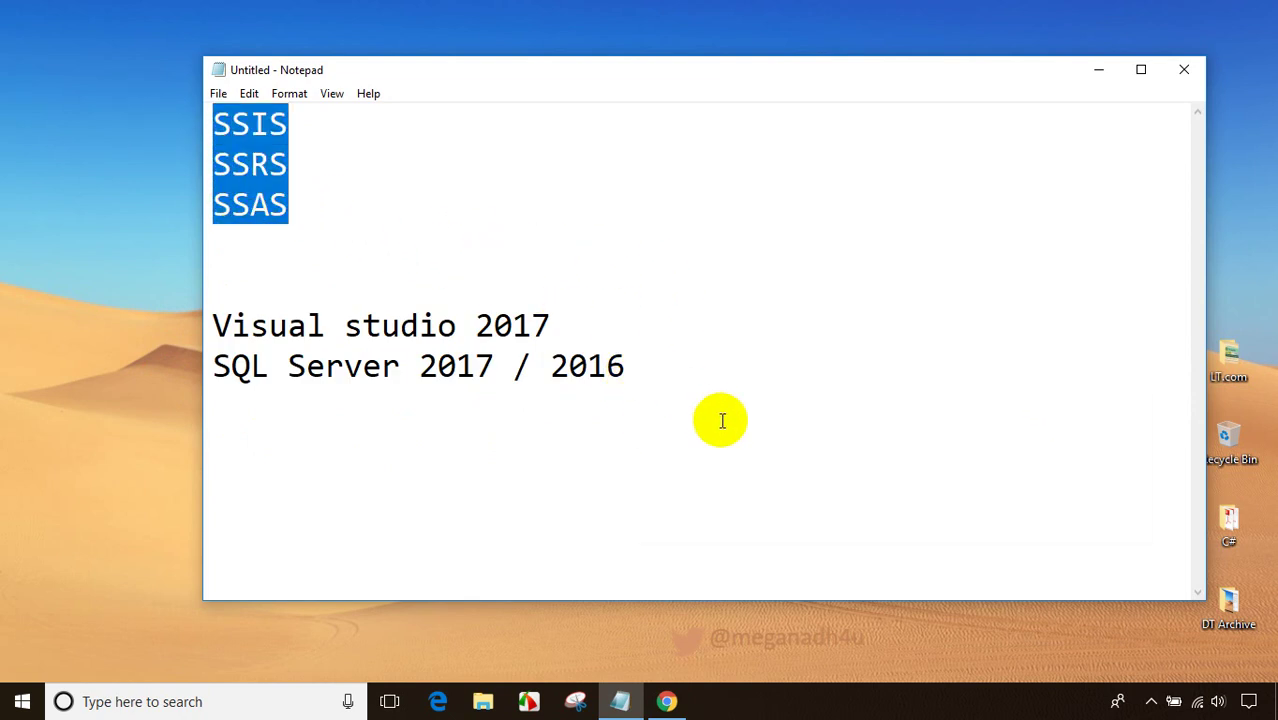
- Replace all the note's text with "SQL Server data tools for Visual Studio 2017" and copy it
{"action": "left_click_drag", "start_coordinate": [696, 388], "coordinate": [152, 65]}
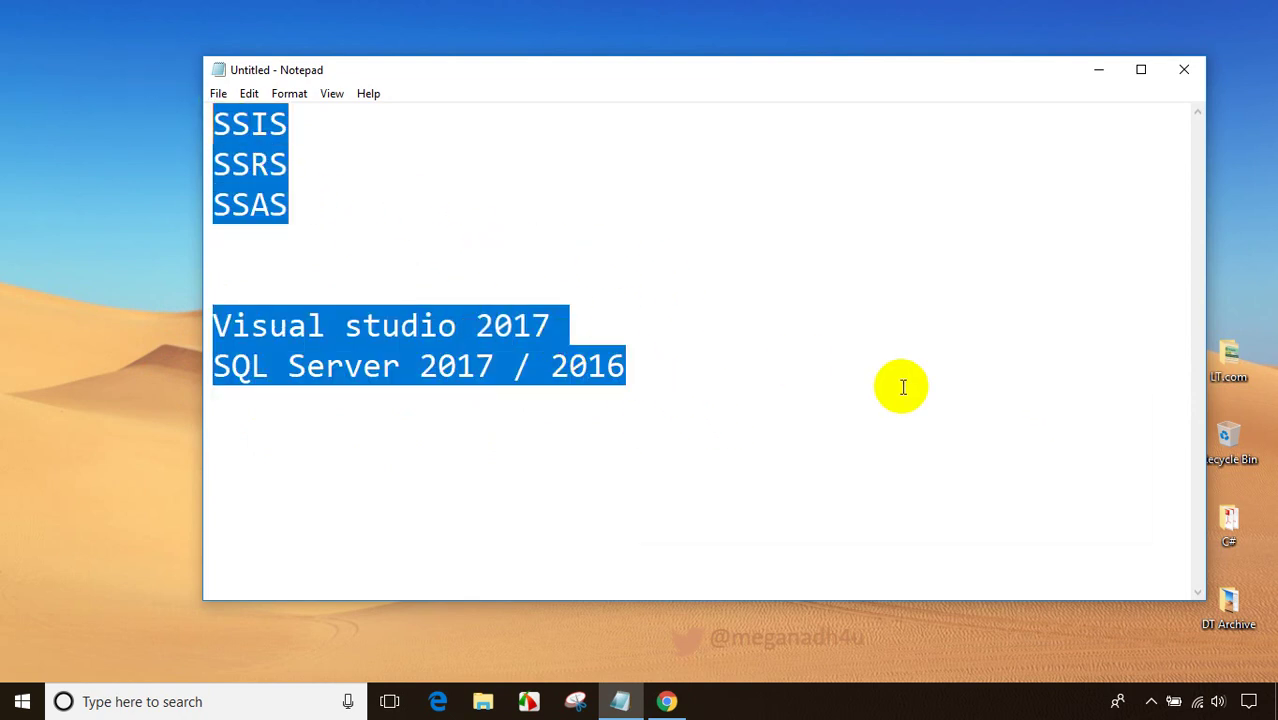
{"action": "type", "text": "SQL"}
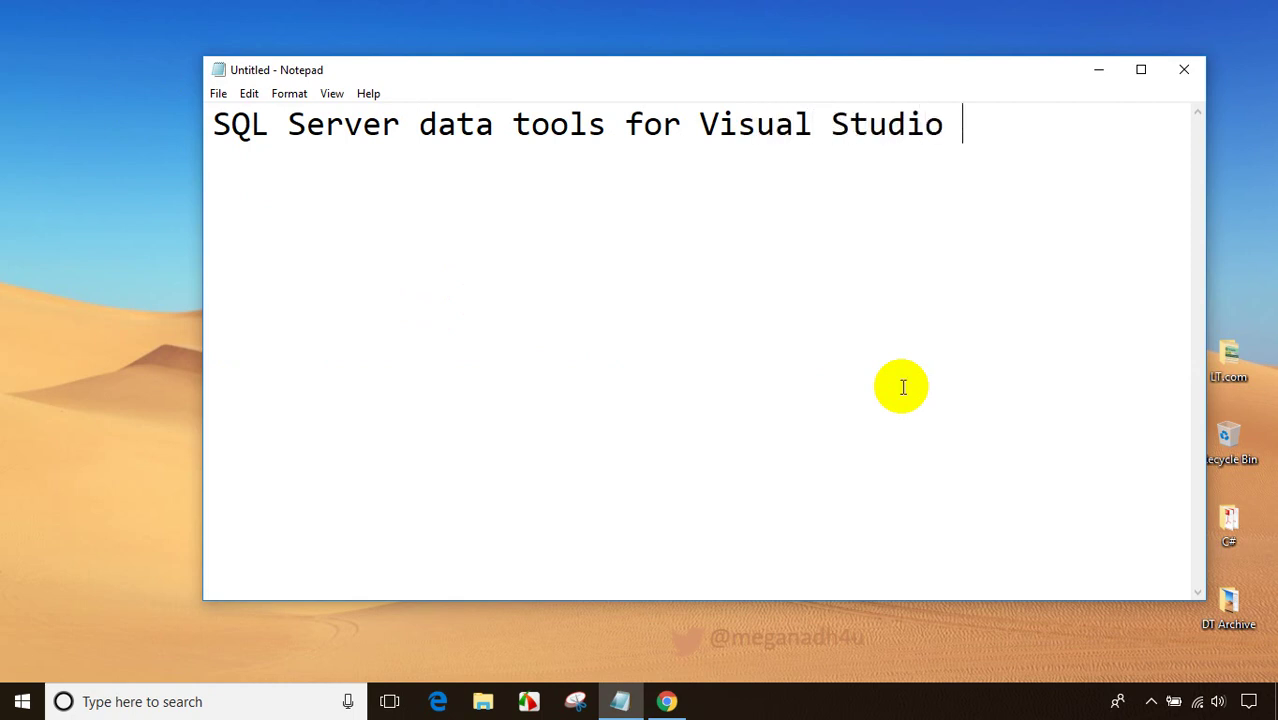
{"action": "key", "text": "ctrl+a"}
{"action": "key", "text": "ctrl+c"}
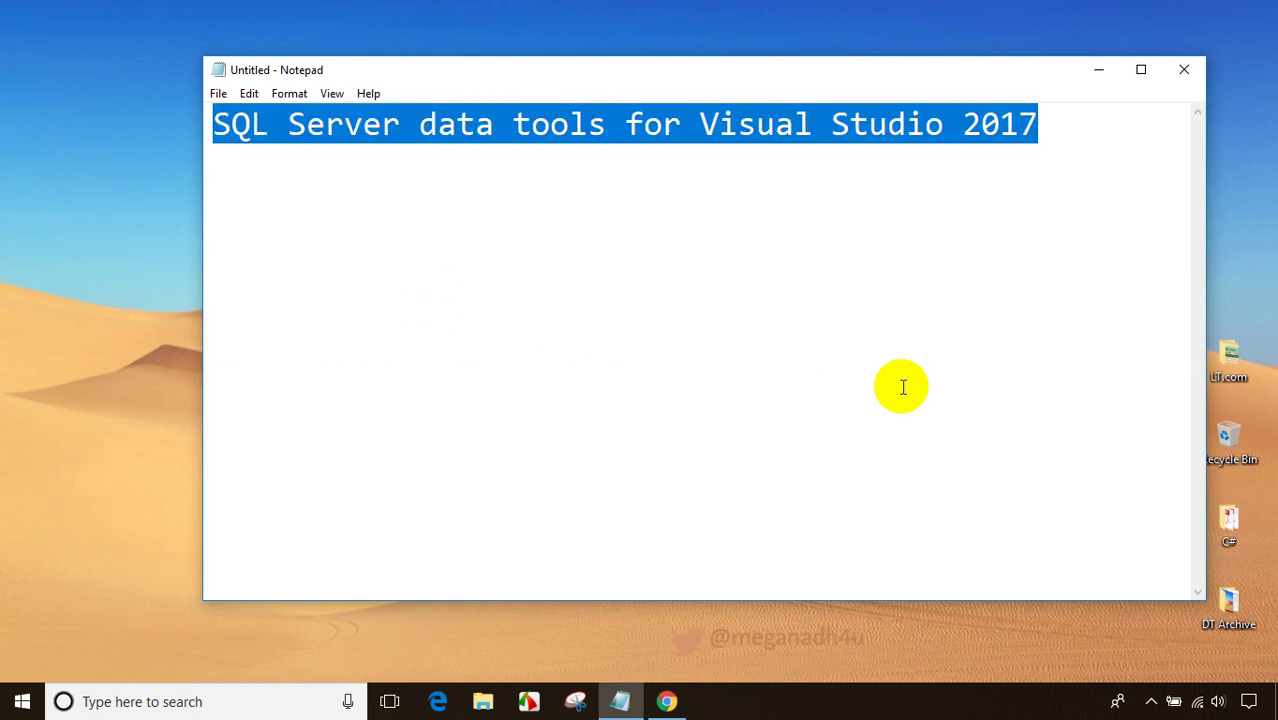
- Switch to Chrome and search Google for "SQL Server data tools for Visual Studio 2017"
{"action": "left_click", "coordinate": [665, 701]}
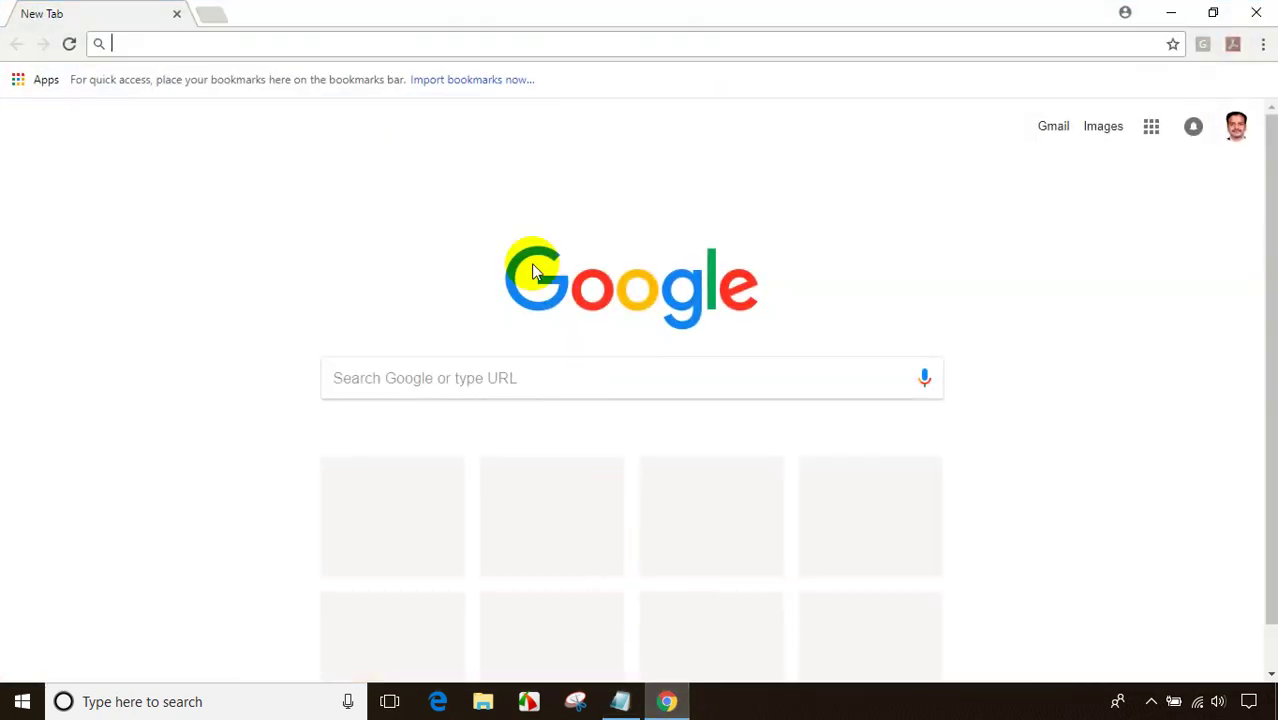
{"action": "left_click", "coordinate": [502, 43]}
{"action": "key", "text": "ctrl+v"}
{"action": "key", "text": "Return"}
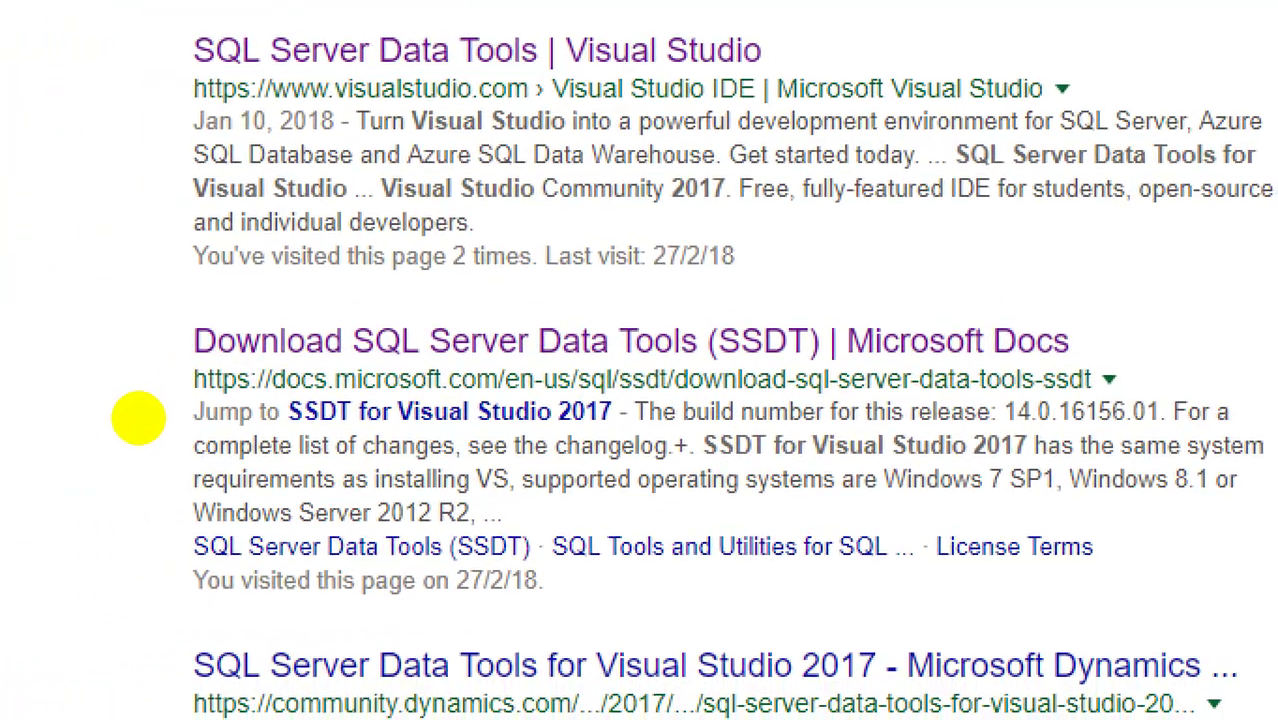
- Open the "Download SQL Server Data Tools (SSDT) | Microsoft Docs" search result in a new tab and display it
{"action": "left_click_drag", "start_coordinate": [240, 372], "coordinate": [900, 372]}
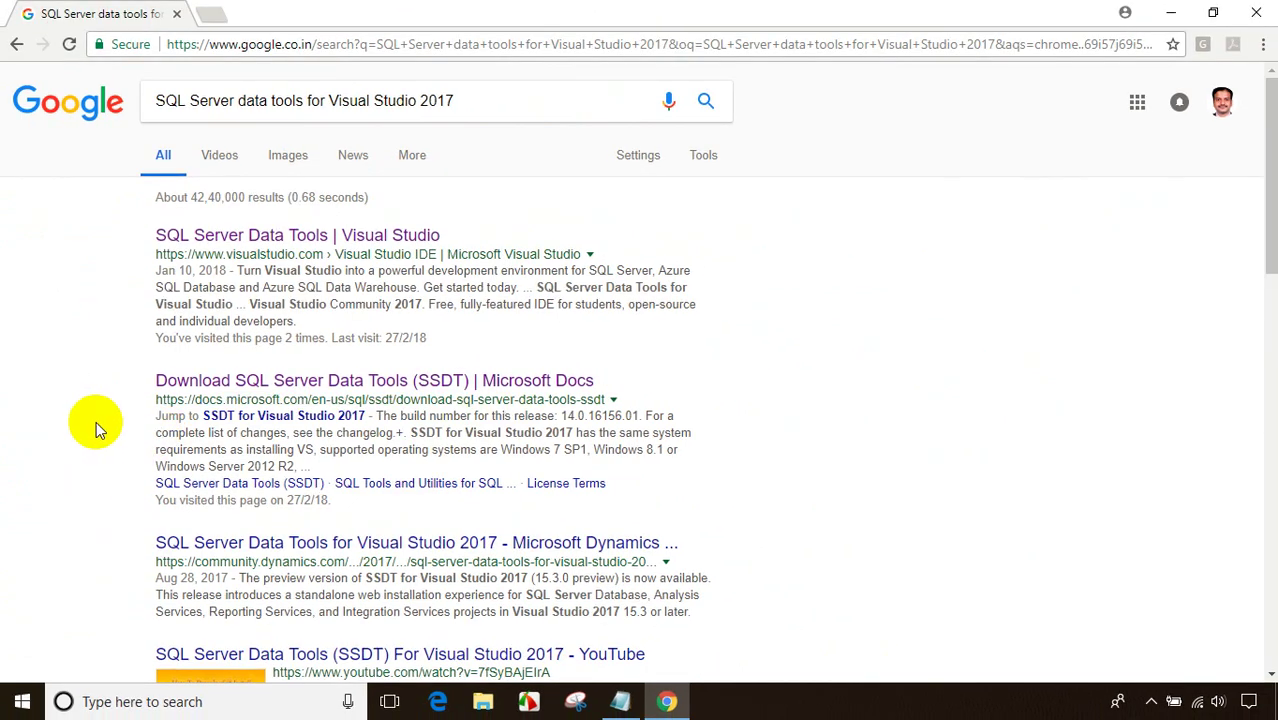
{"action": "right_click", "coordinate": [306, 385]}
{"action": "left_click", "coordinate": [322, 394]}
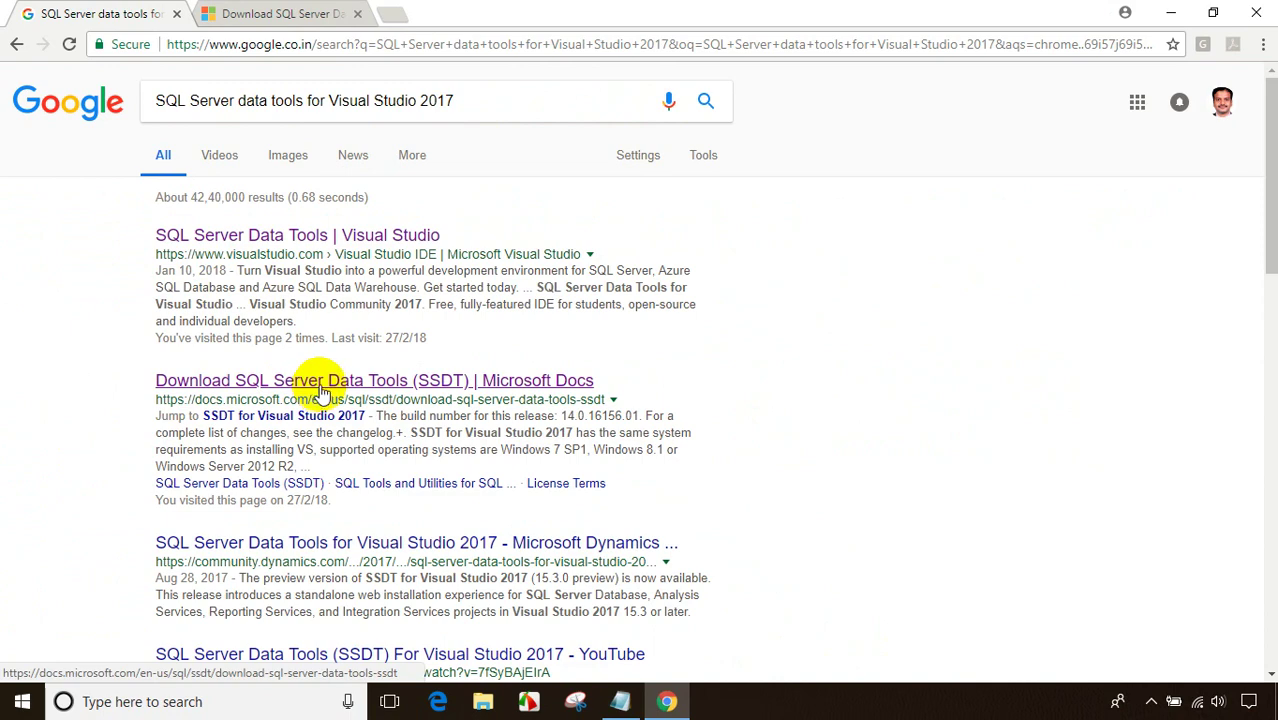
{"action": "left_click", "coordinate": [290, 14]}
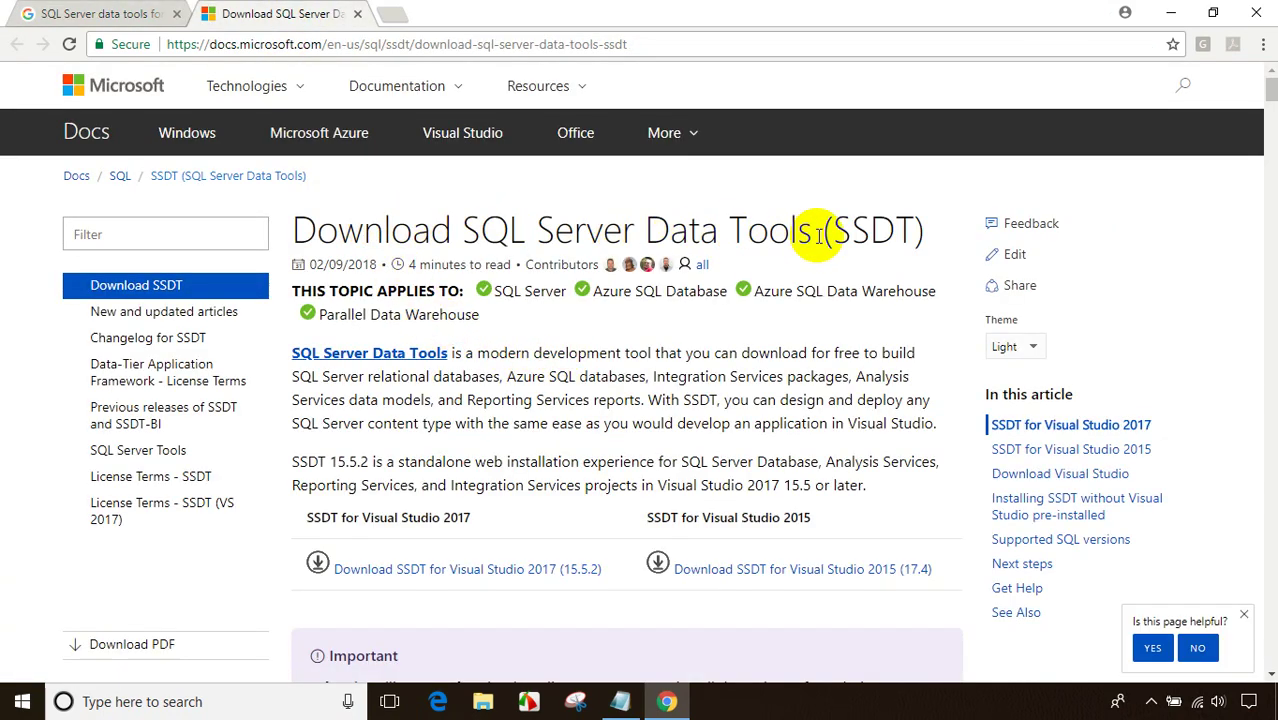
- Examine the SSDT page's introduction and its download options for Visual Studio 2017 and 2015
{"action": "left_click_drag", "start_coordinate": [464, 232], "coordinate": [822, 228]}
{"action": "scroll", "coordinate": [490, 355], "scroll_direction": "down", "scroll_amount": 2}
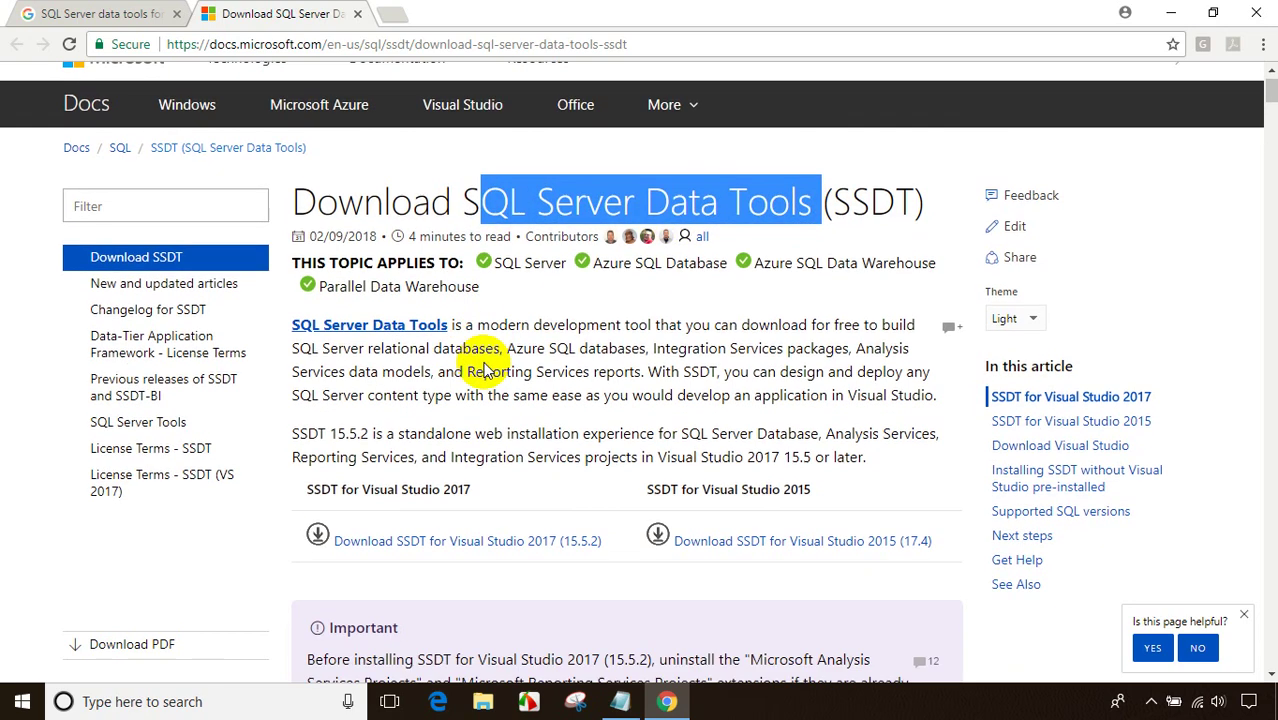
{"action": "left_click_drag", "start_coordinate": [312, 330], "coordinate": [491, 329]}
{"action": "left_click", "coordinate": [491, 333]}
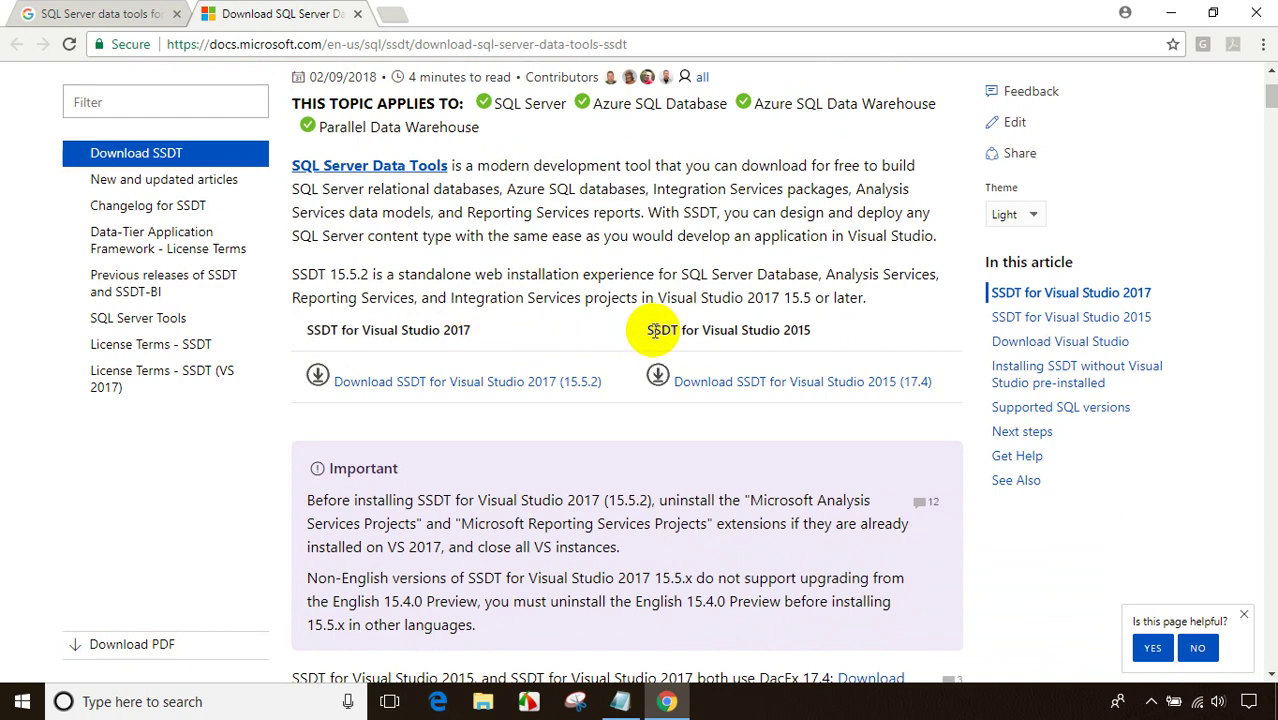
{"action": "left_click_drag", "start_coordinate": [645, 330], "coordinate": [827, 329]}
{"action": "left_click", "coordinate": [707, 262]}
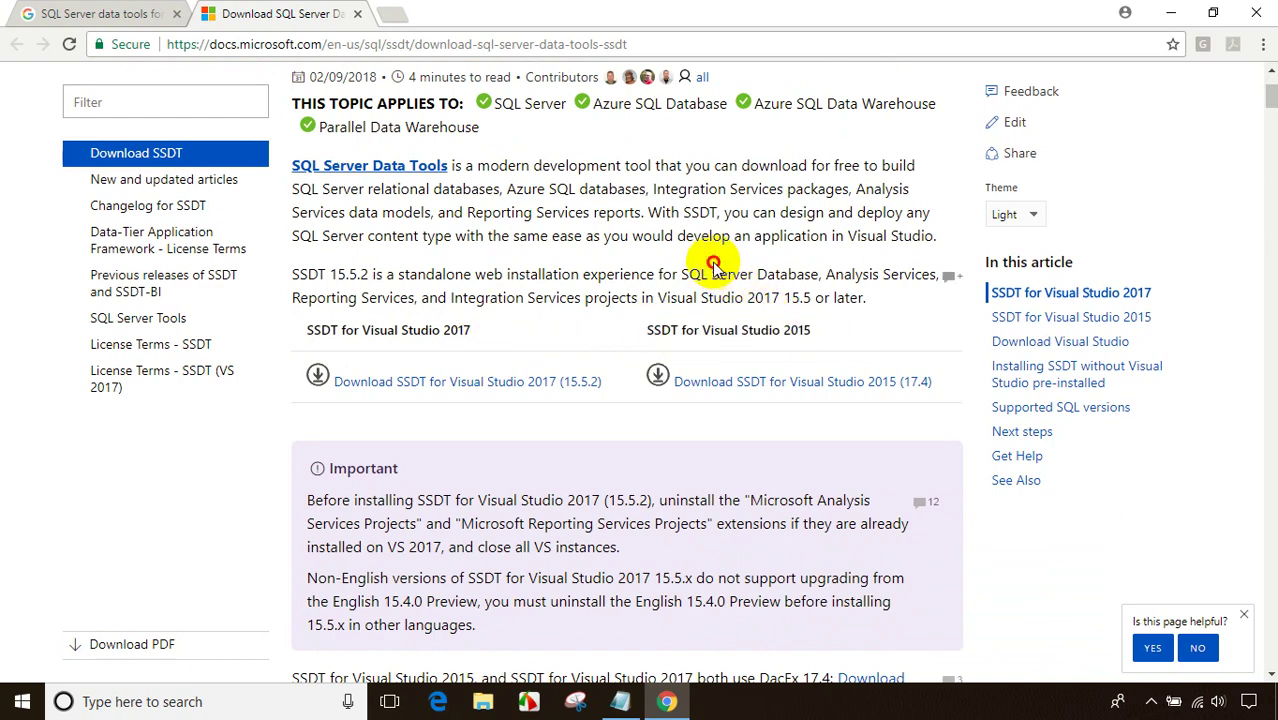
- Find Visual Studio 2017 among the installed apps and launch it
{"action": "left_click", "coordinate": [22, 701]}
{"action": "type", "text": "visual"}
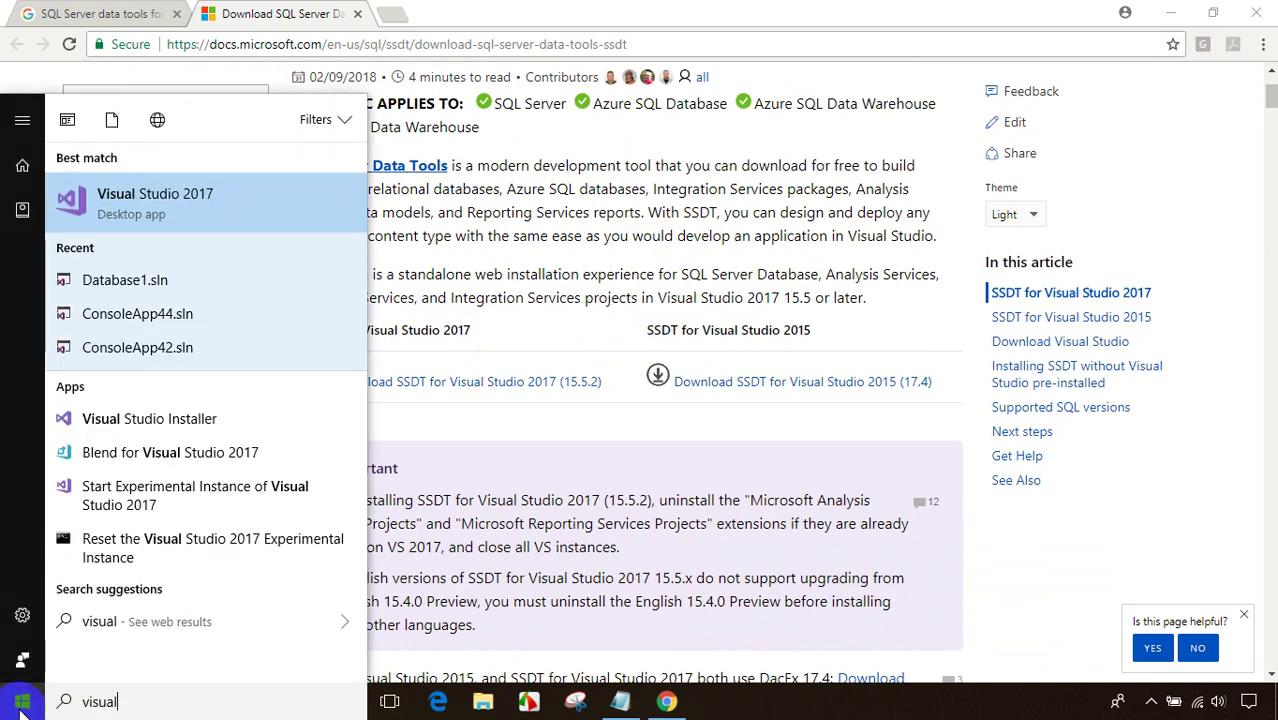
{"action": "key", "text": "Return"}
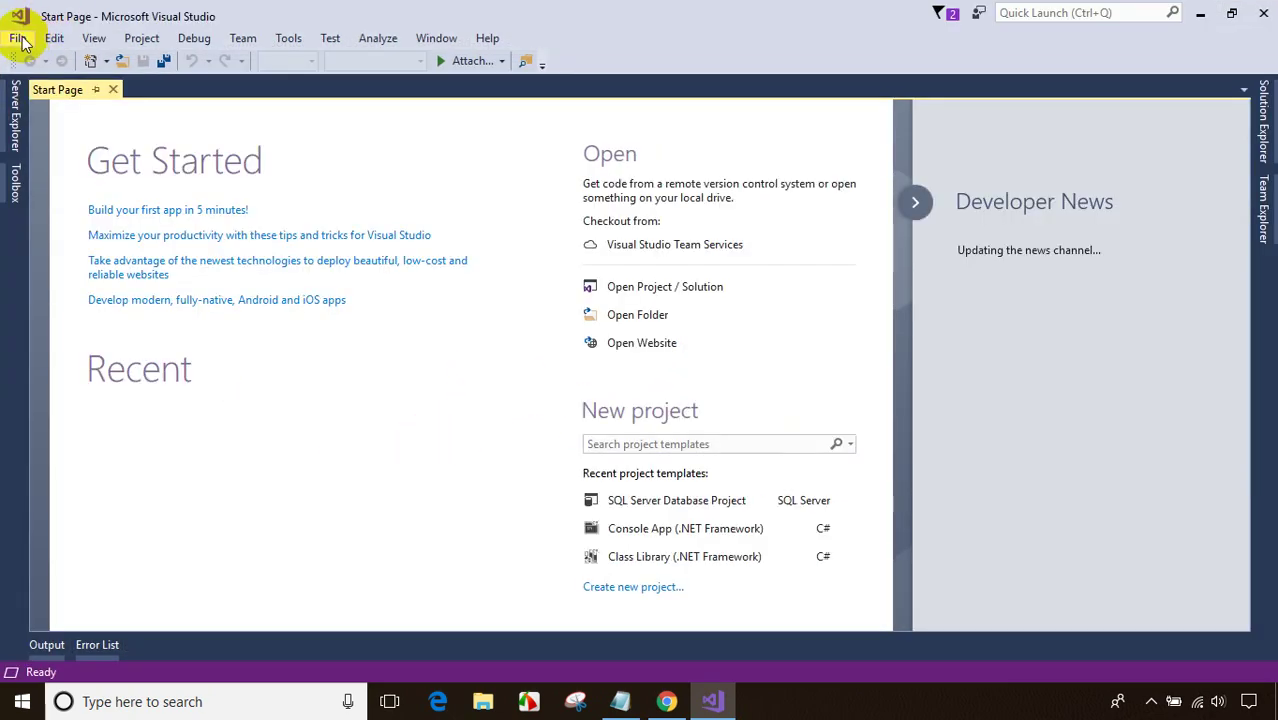
- Start a new project and check its installed SQL Server templates against the SSDT page in Chrome
{"action": "left_click", "coordinate": [17, 40]}
{"action": "mouse_move", "coordinate": [205, 60]}
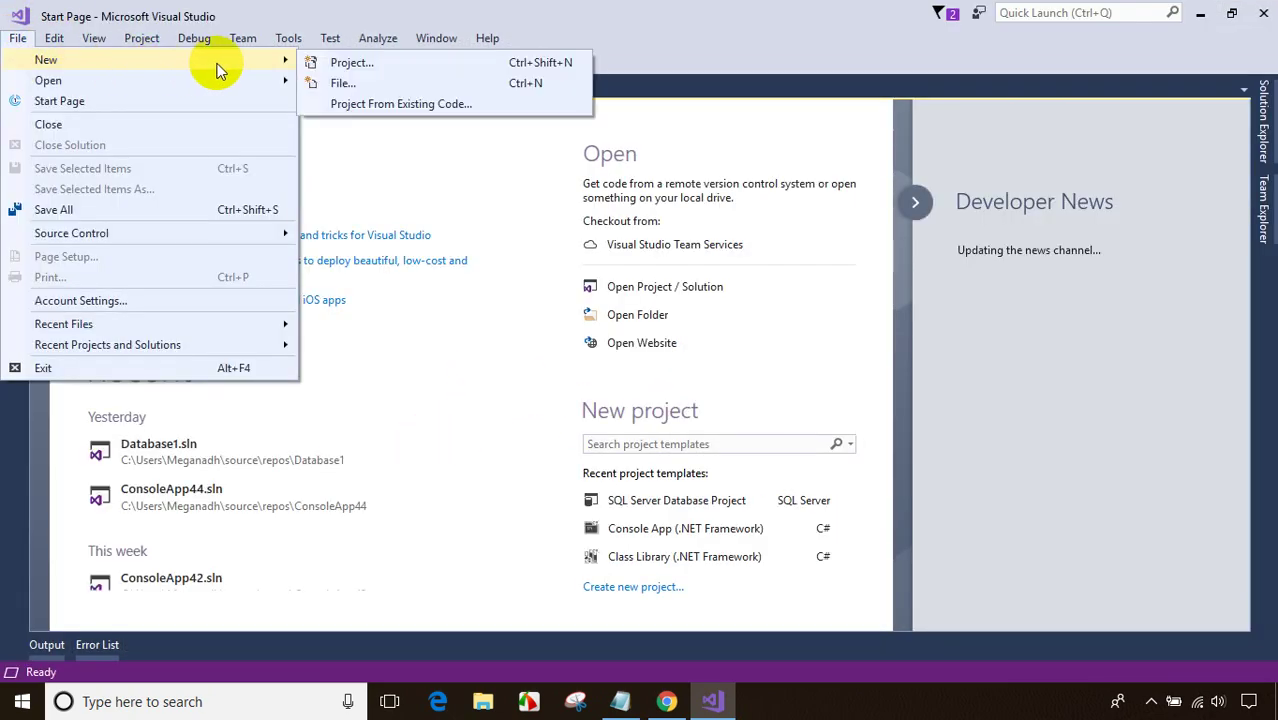
{"action": "left_click", "coordinate": [322, 58]}
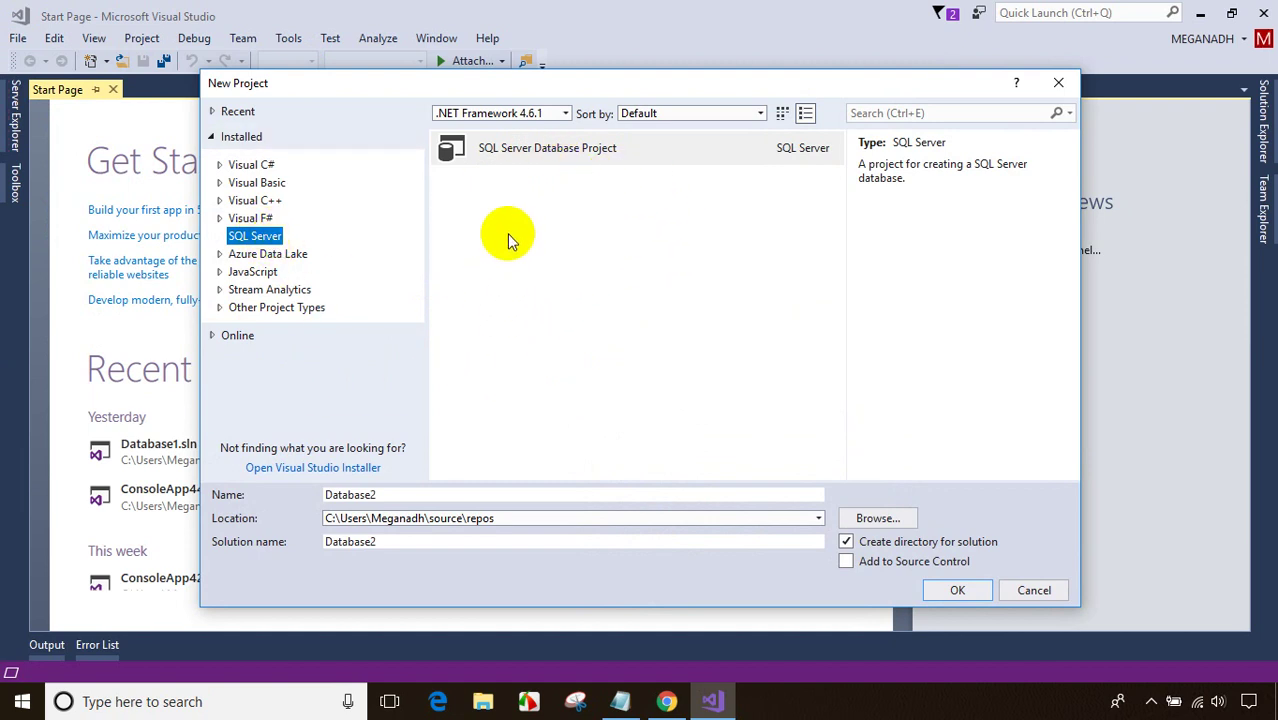
{"action": "left_click", "coordinate": [670, 700]}
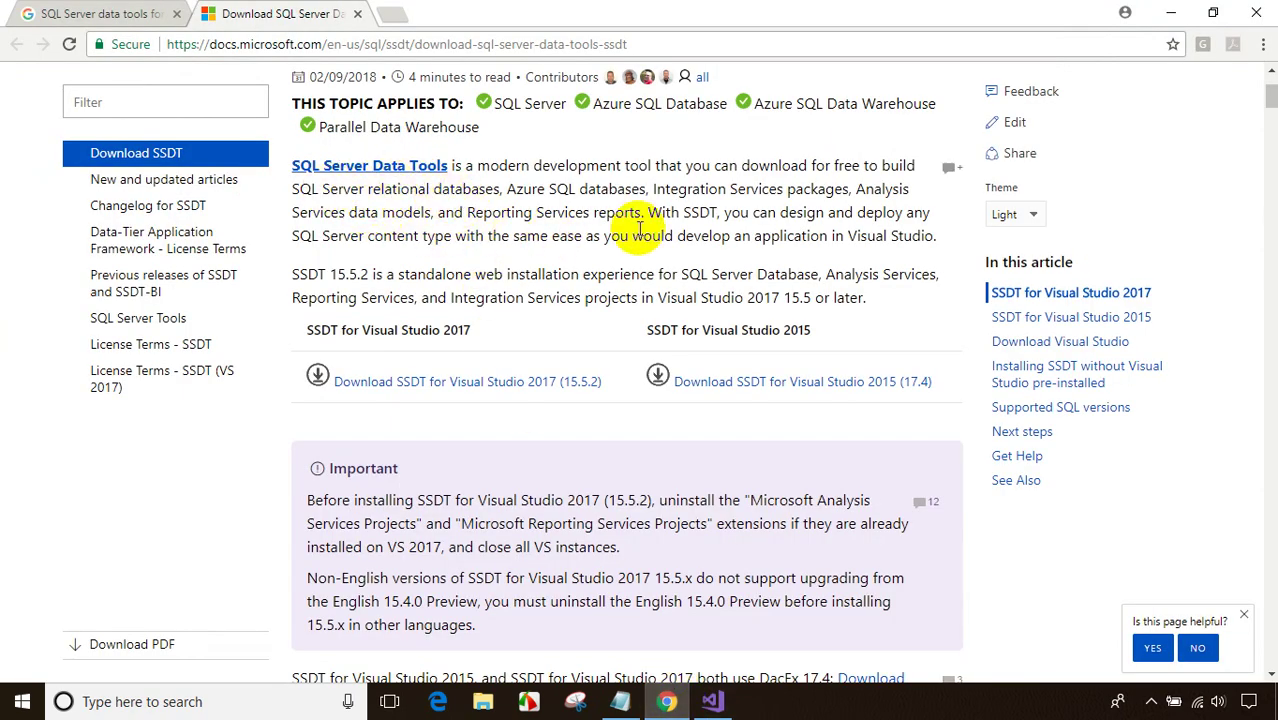
{"action": "left_click", "coordinate": [1171, 12]}
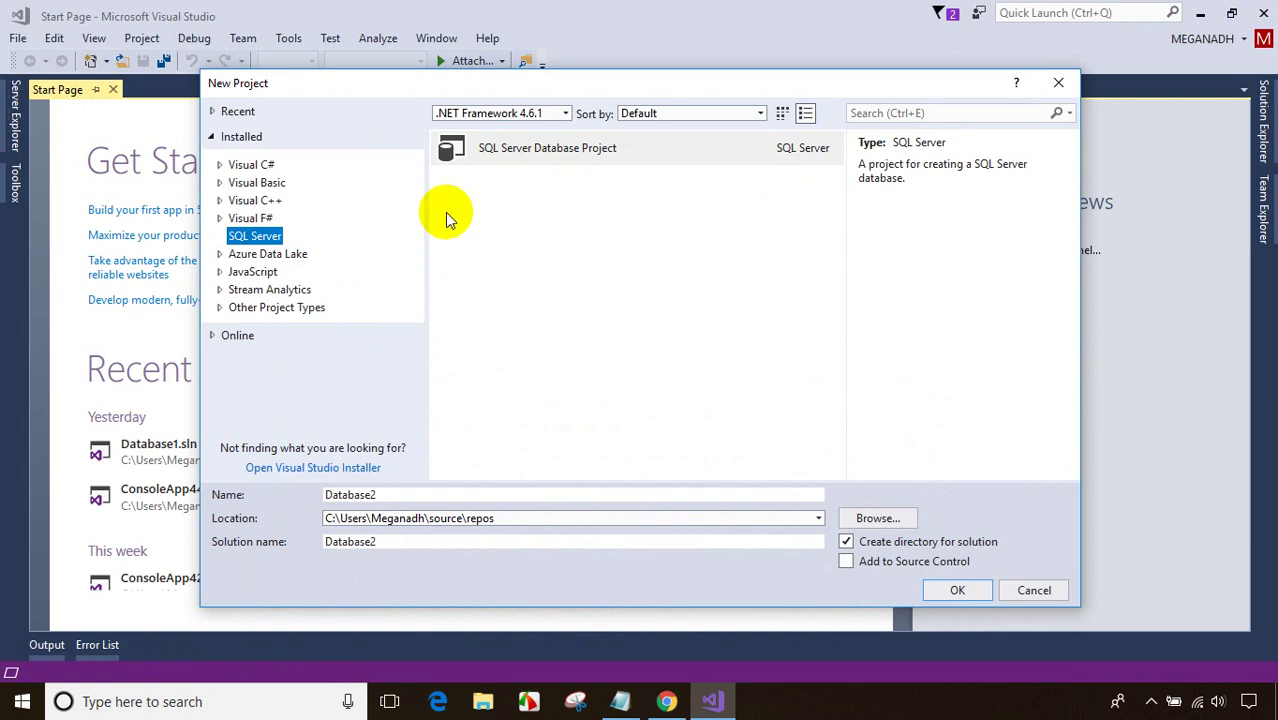
- Cancel the new project and exit Visual Studio
{"action": "left_click", "coordinate": [1030, 590]}
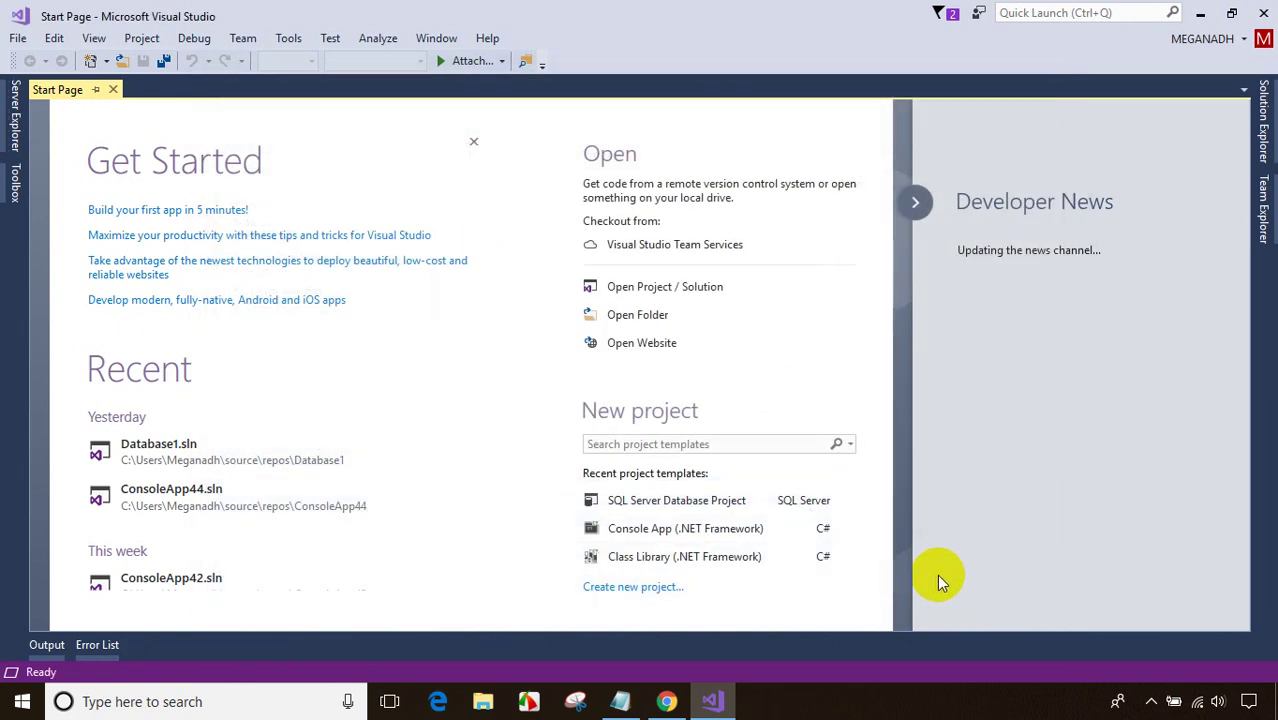
{"action": "left_click", "coordinate": [17, 38]}
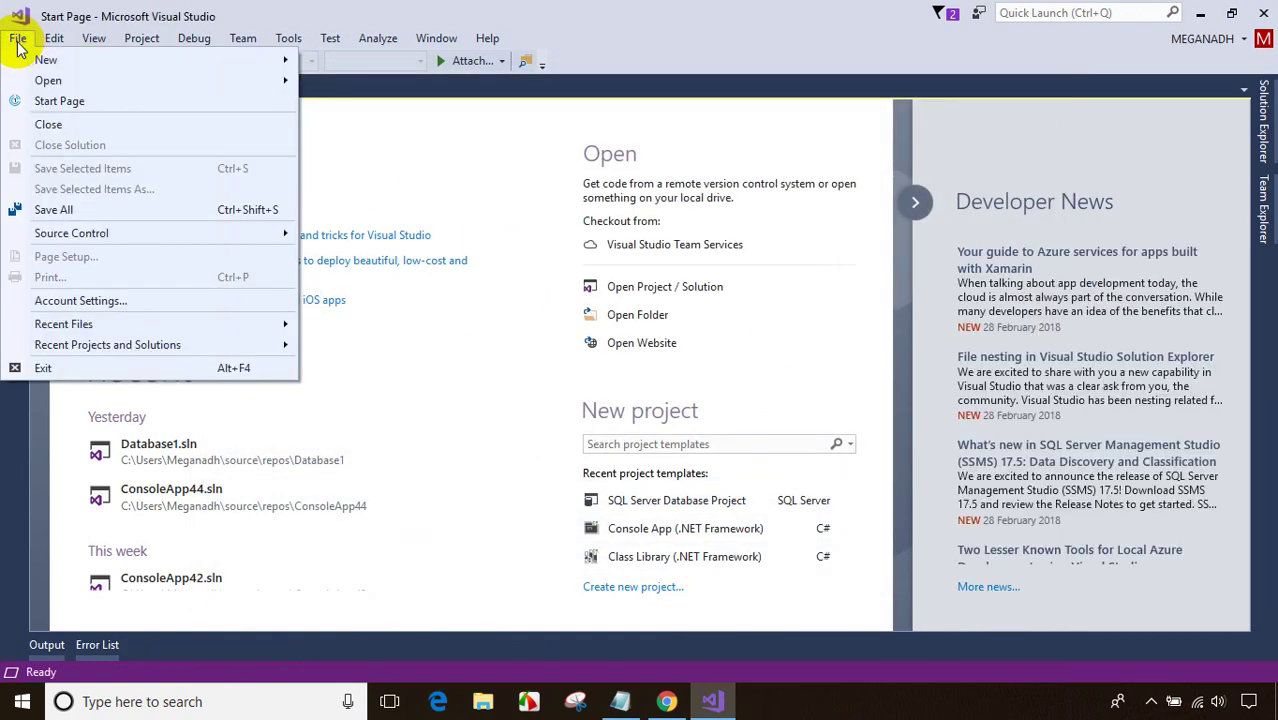
{"action": "left_click", "coordinate": [95, 365]}
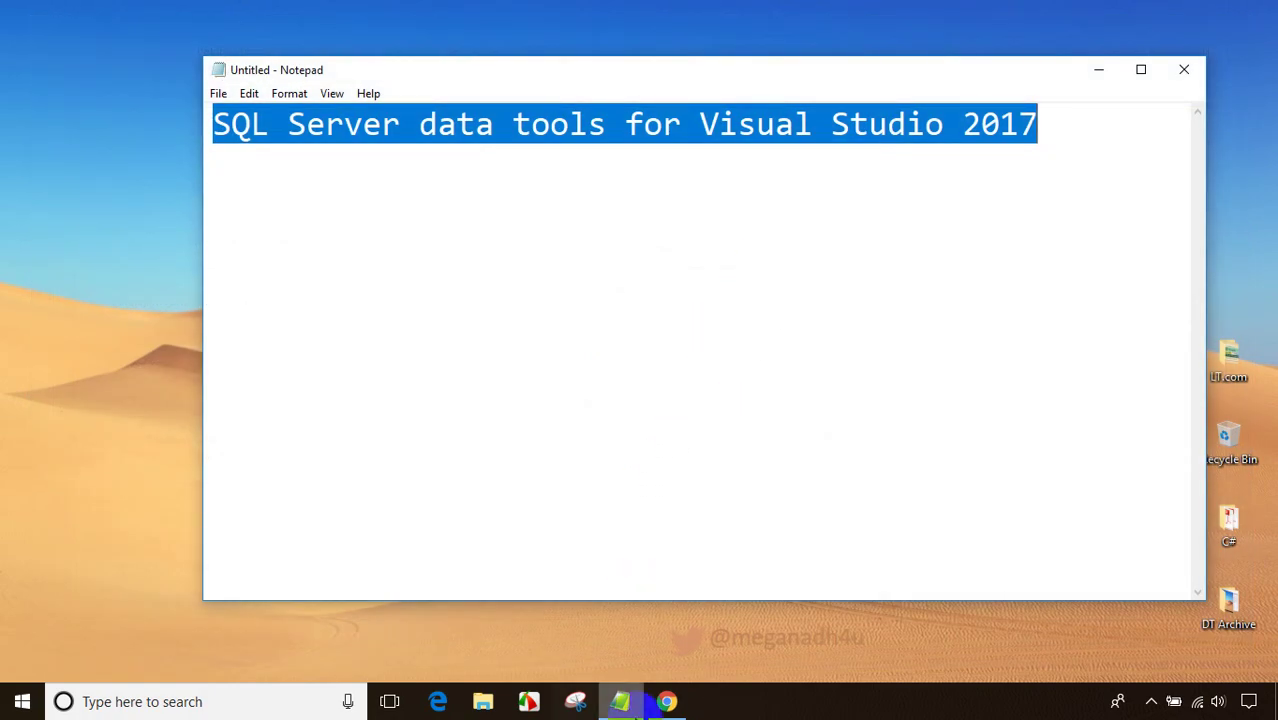
- Switch to Chrome and download SSDT for Visual Studio 2017 (15.5.2) from the Microsoft Docs page
{"action": "left_click", "coordinate": [672, 704]}
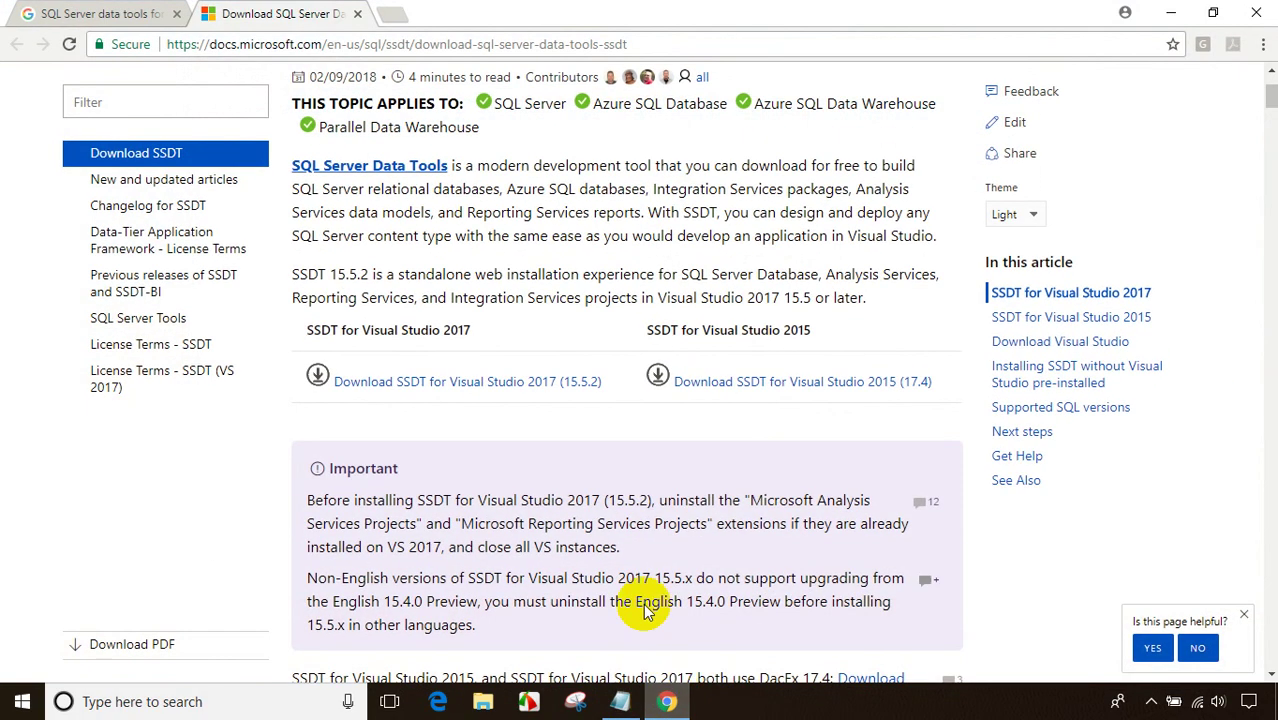
{"action": "left_click", "coordinate": [513, 390]}
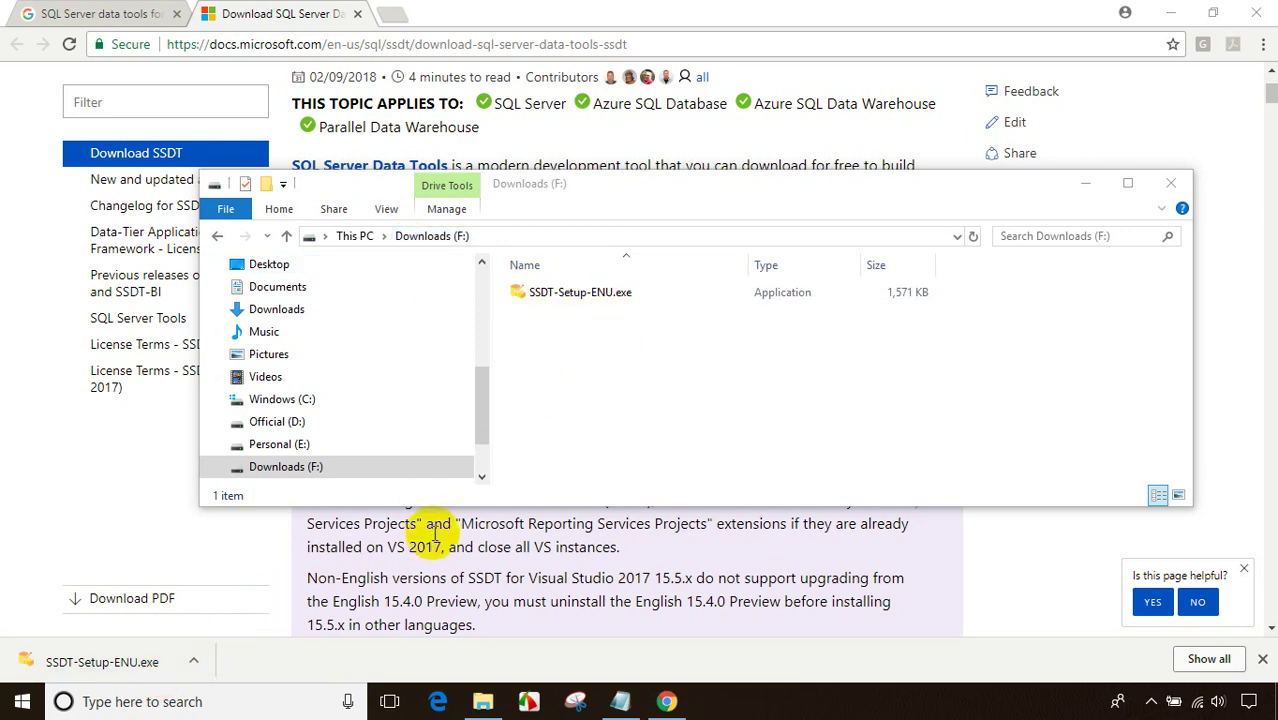
- Run SSDT-Setup-ENU.exe from Downloads (F:), accept the terms and try to install without selecting a Visual Studio 2017 instance
{"action": "left_click", "coordinate": [1126, 184]}
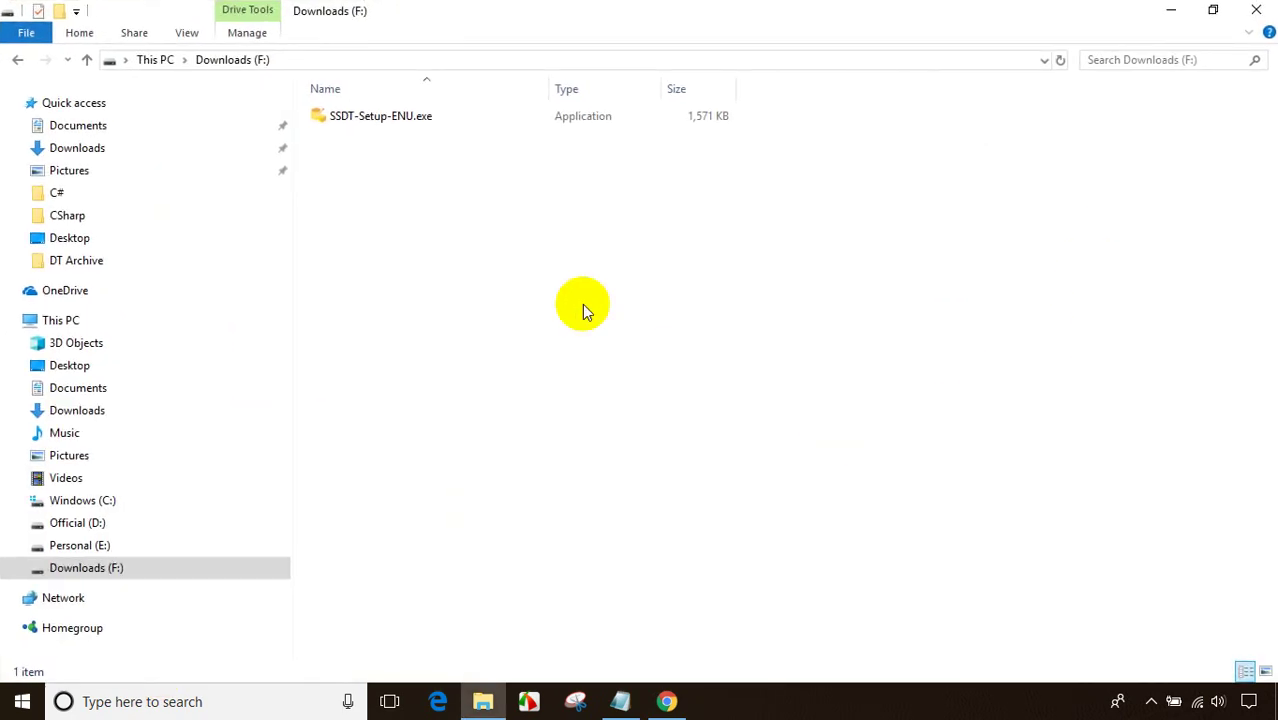
{"action": "right_click", "coordinate": [402, 118]}
{"action": "left_click", "coordinate": [466, 152]}
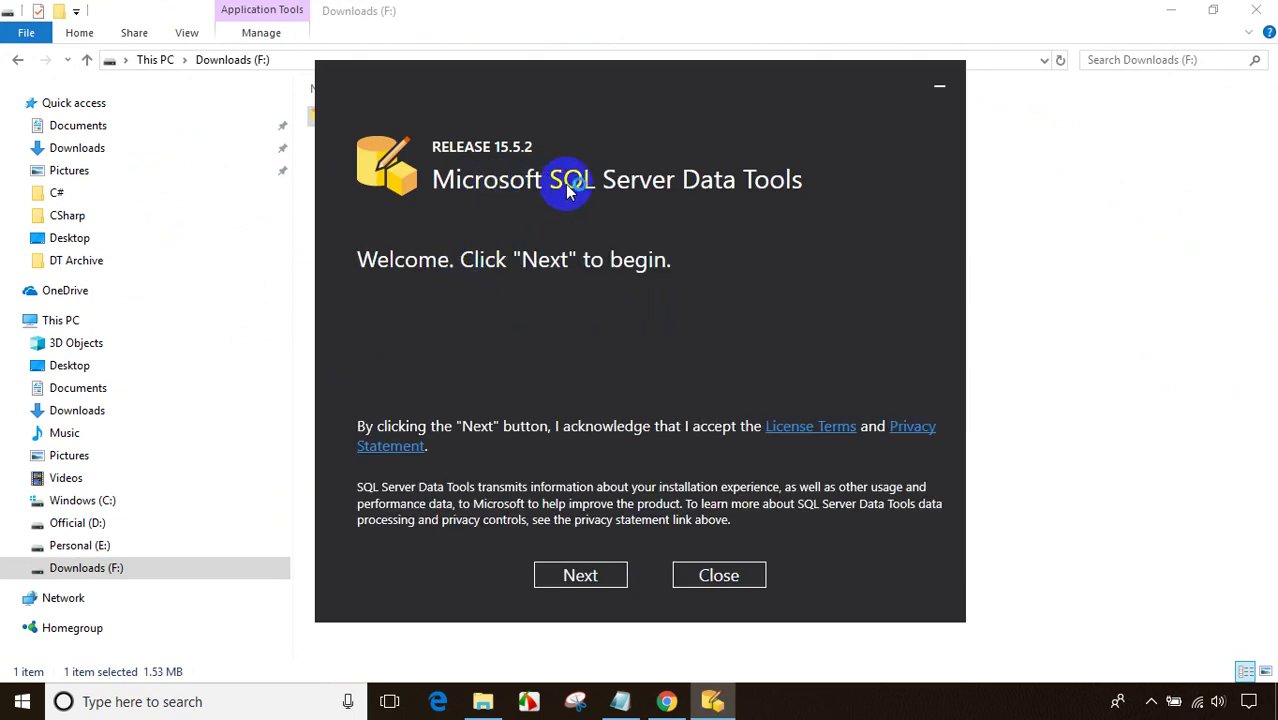
{"action": "left_click", "coordinate": [580, 575]}
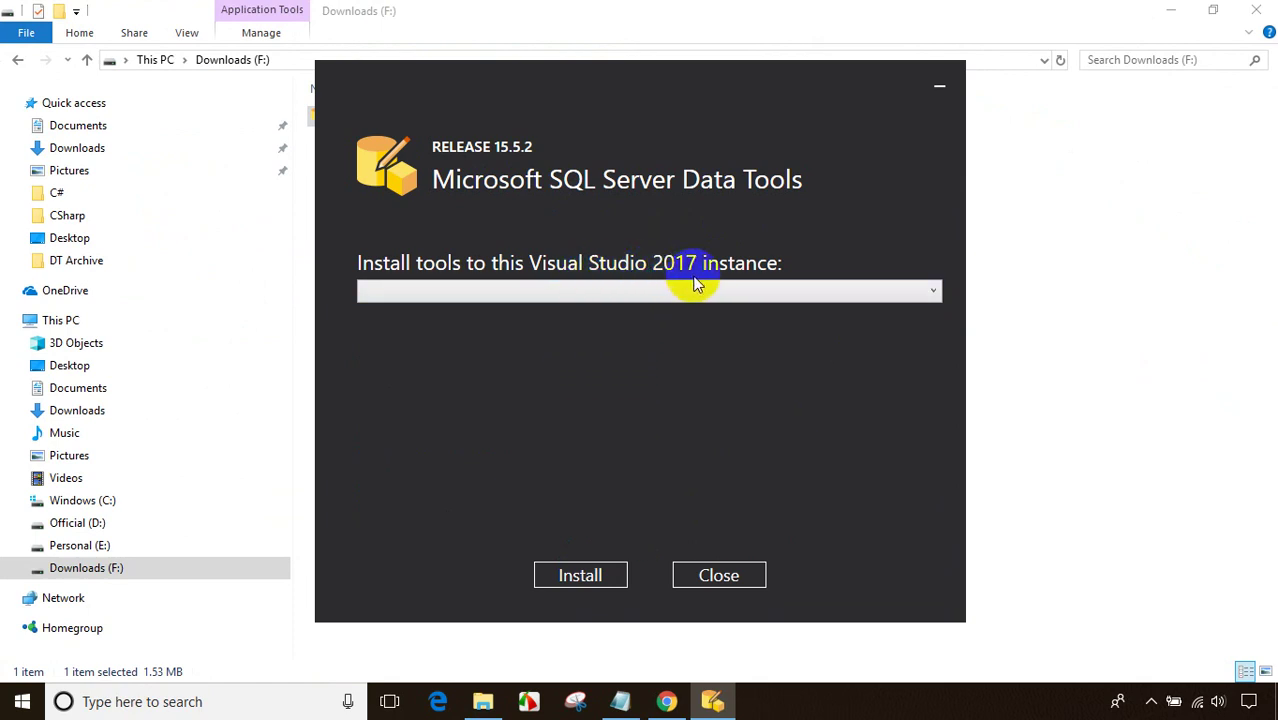
{"action": "left_click", "coordinate": [585, 576]}
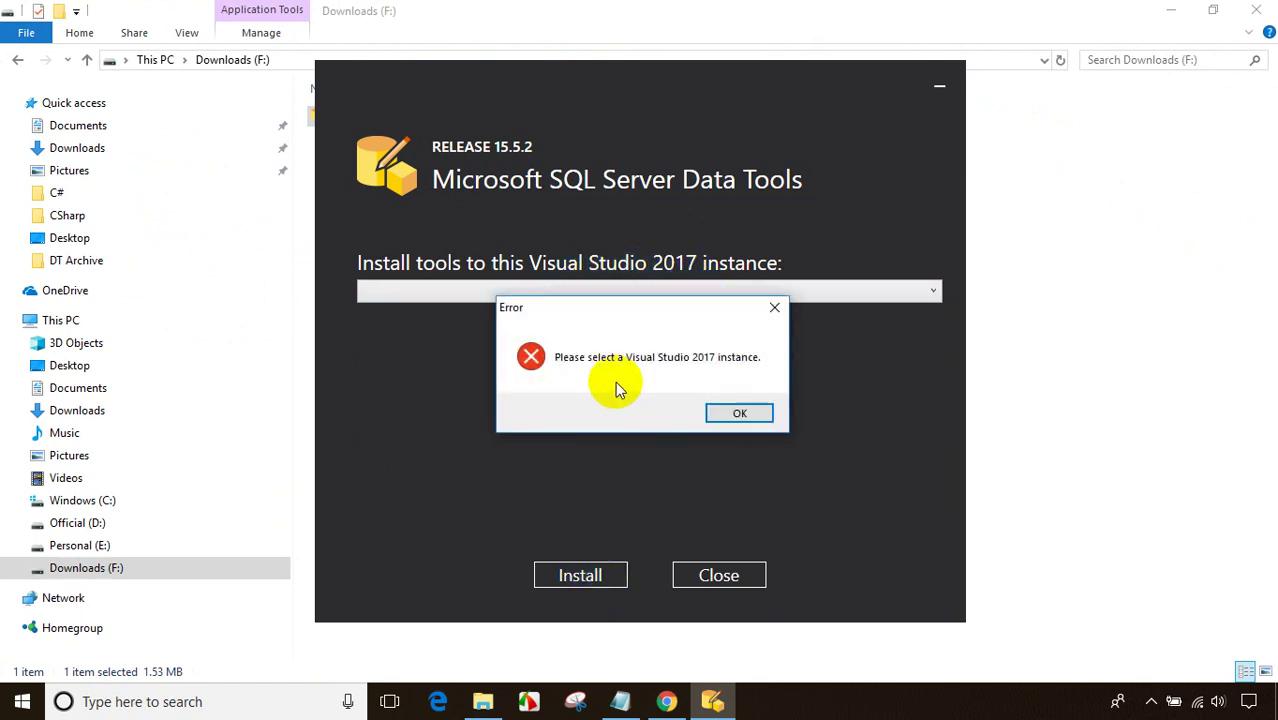
- Dismiss the error and choose Visual Studio Community 2017 as the instance that receives the SQL Server Data Tools
{"action": "left_click", "coordinate": [739, 415]}
{"action": "left_click", "coordinate": [932, 294]}
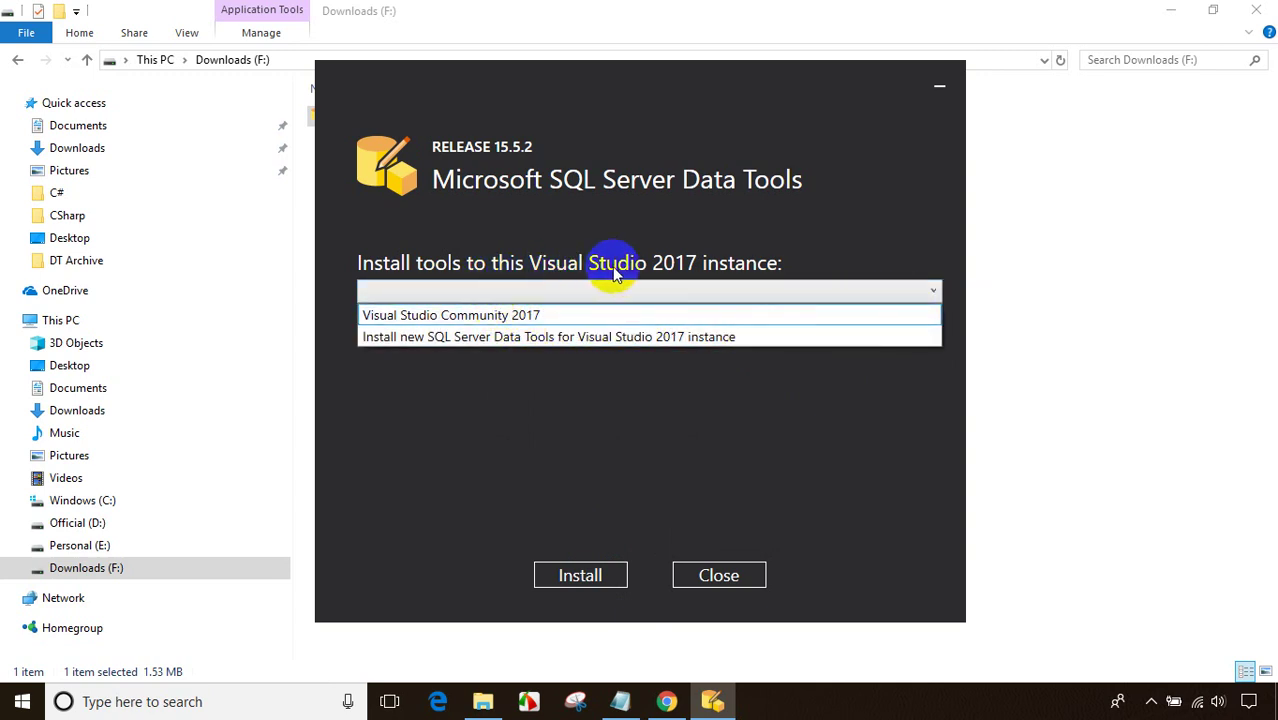
{"action": "left_click", "coordinate": [493, 318]}
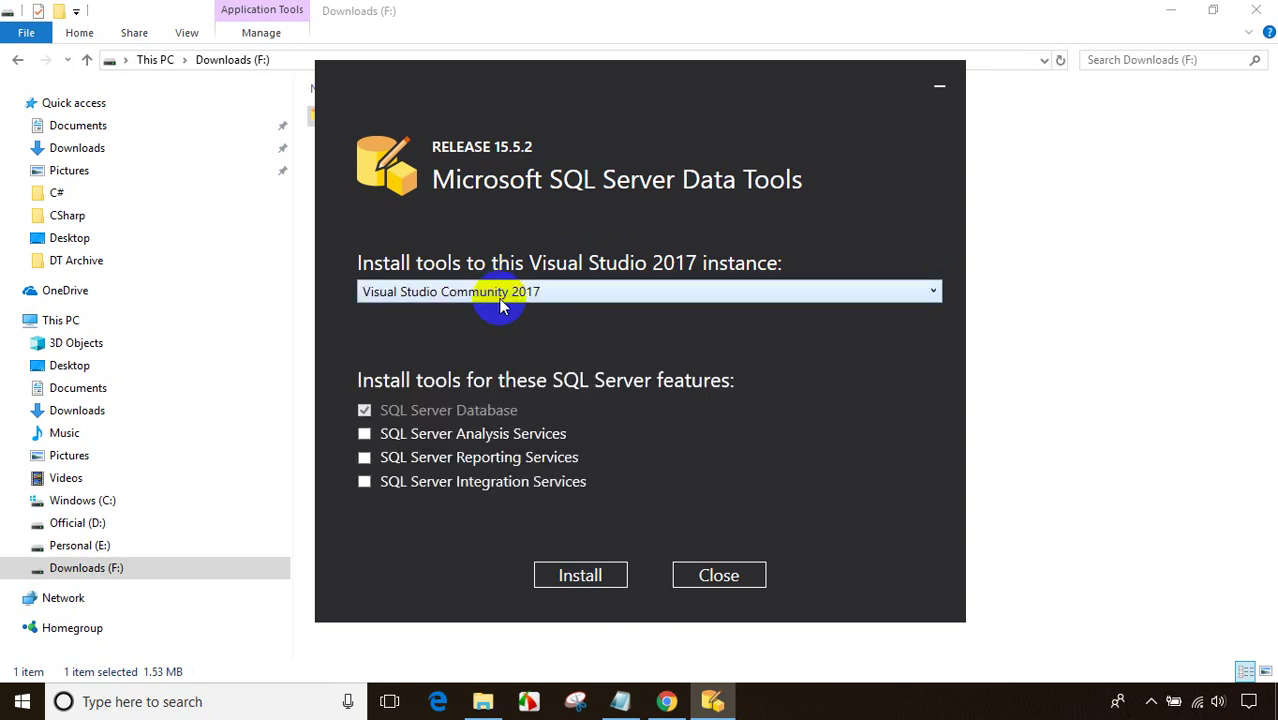
{"action": "left_click", "coordinate": [486, 293]}
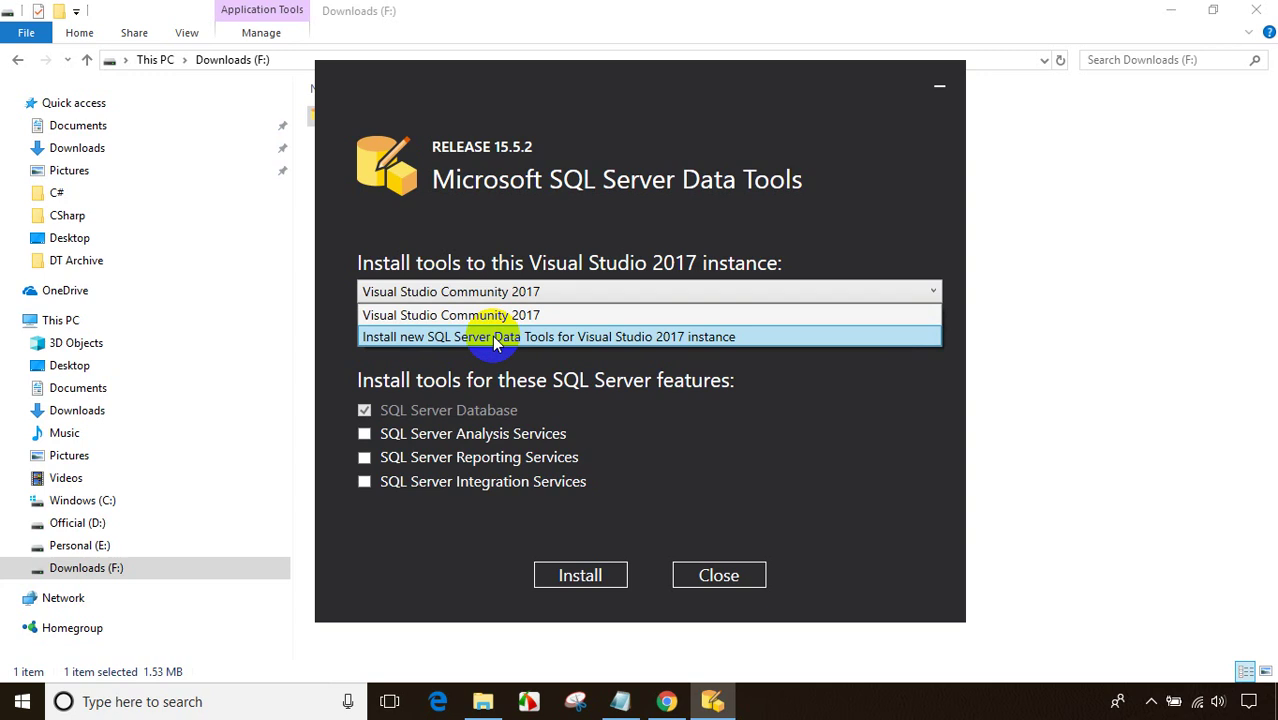
{"action": "left_click", "coordinate": [501, 318]}
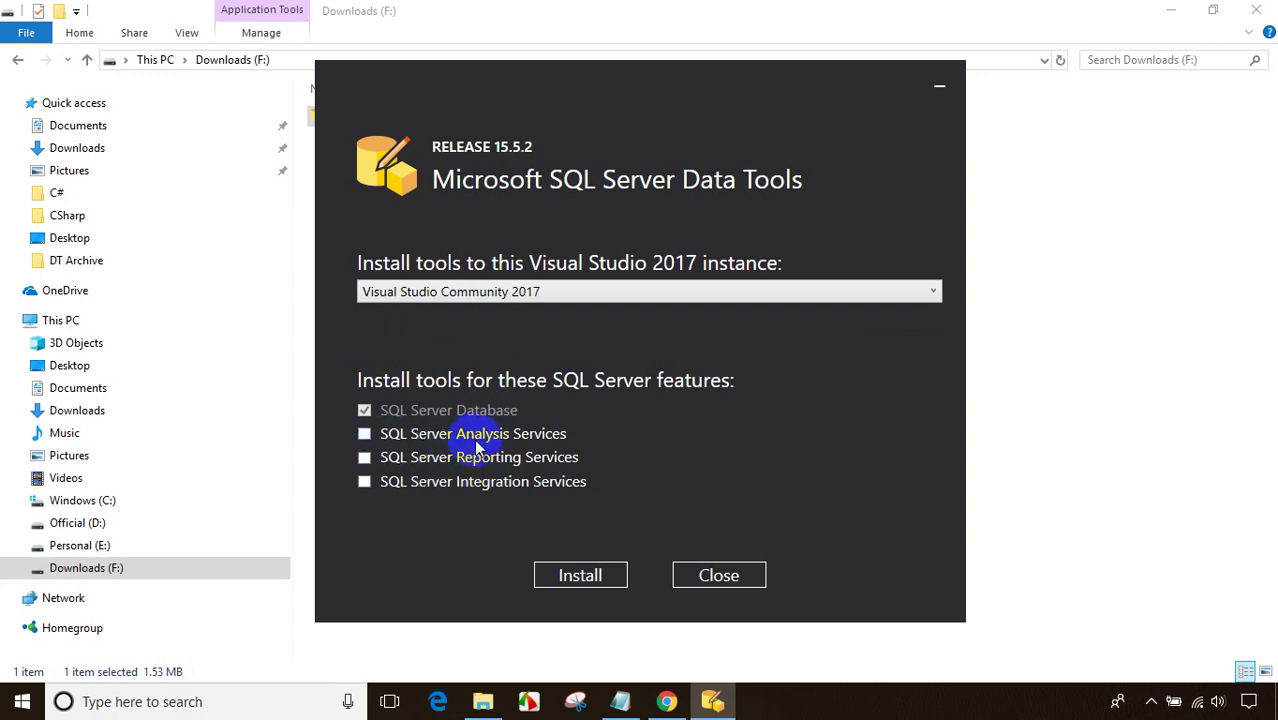
- Install the tools for SQL Server Analysis, Reporting and Integration Services and close the completed setup
{"action": "left_click", "coordinate": [365, 459]}
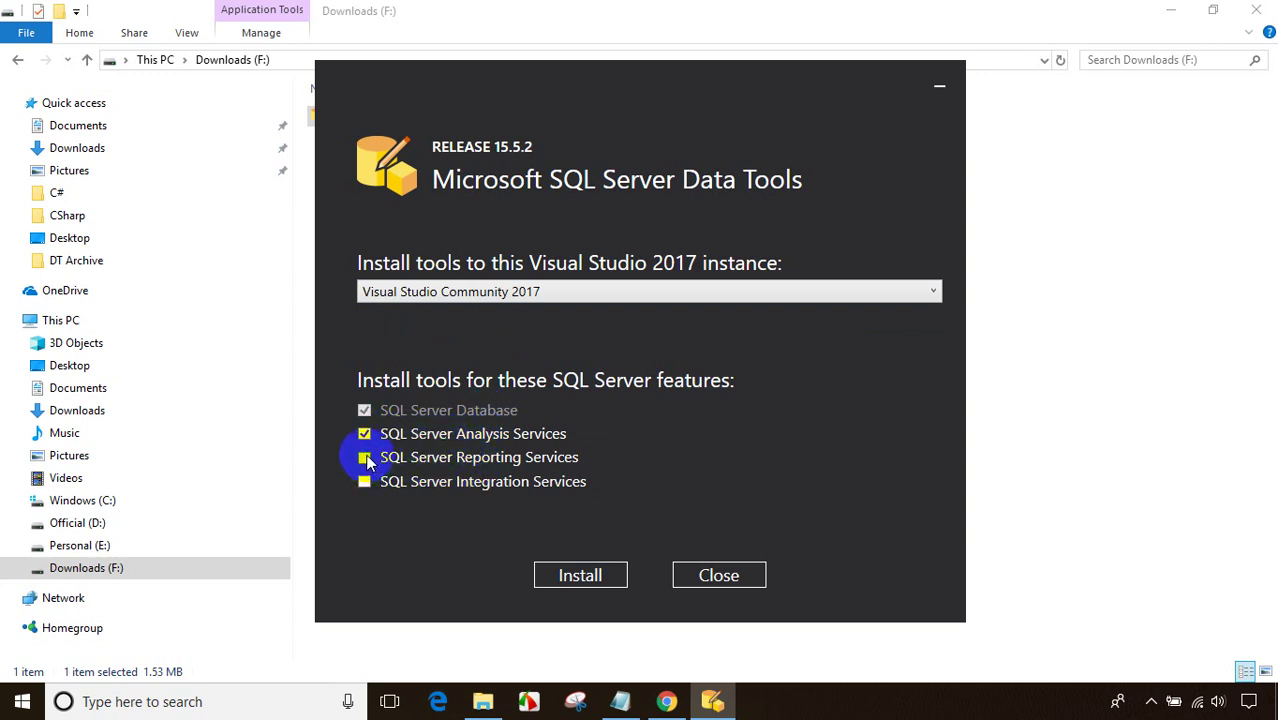
{"action": "left_click", "coordinate": [575, 562]}
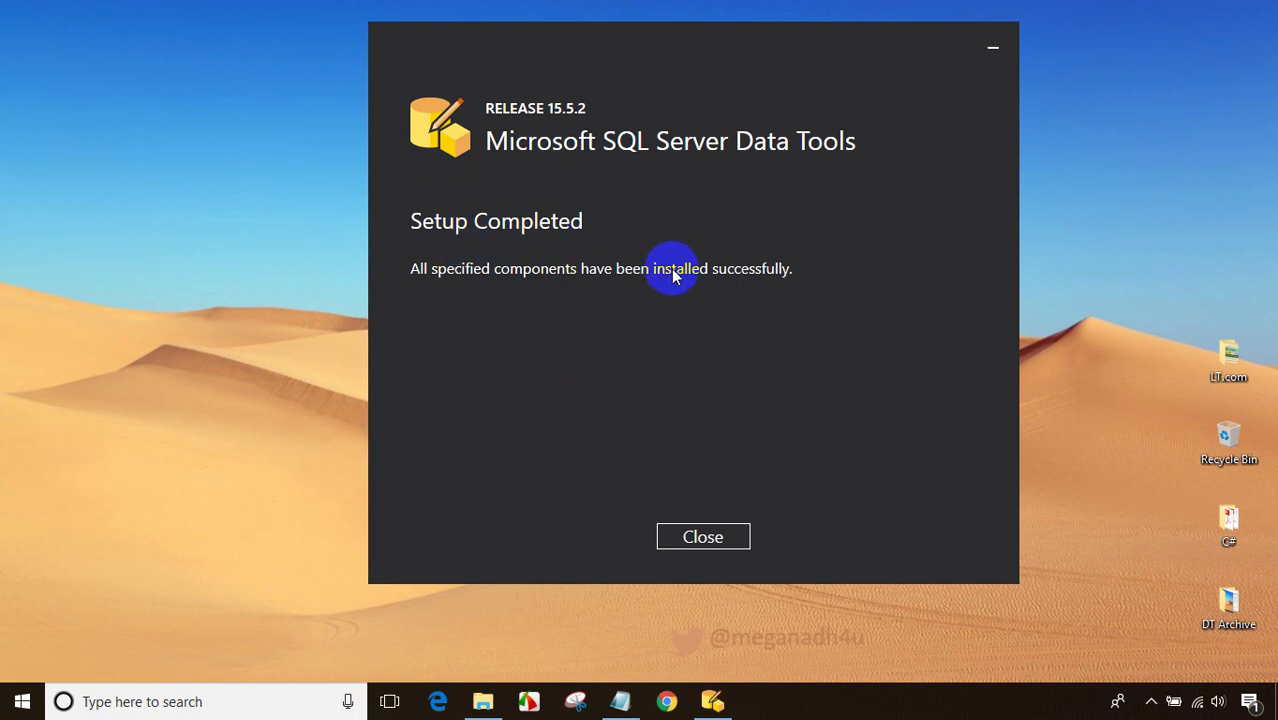
{"action": "left_click", "coordinate": [720, 550]}
- Search Windows for "visual studio" and launch Visual Studio 2017
{"action": "left_click", "coordinate": [21, 703]}
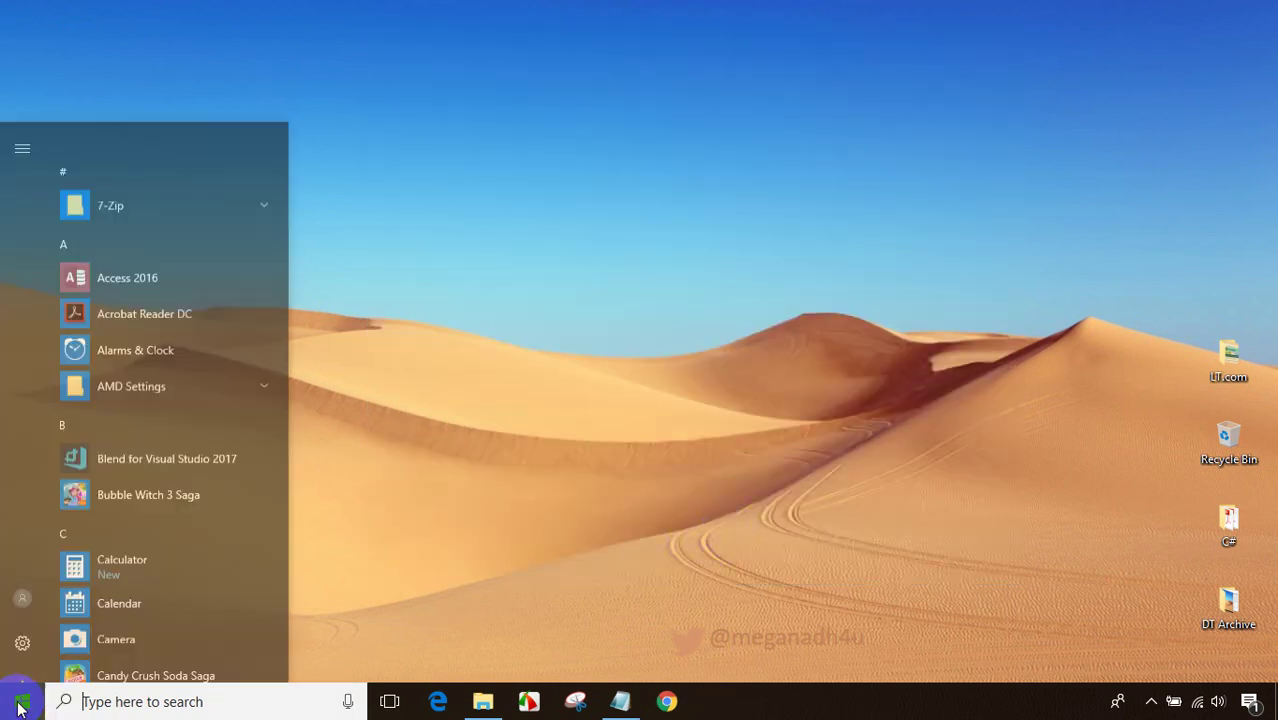
{"action": "type", "text": "visual stud"}
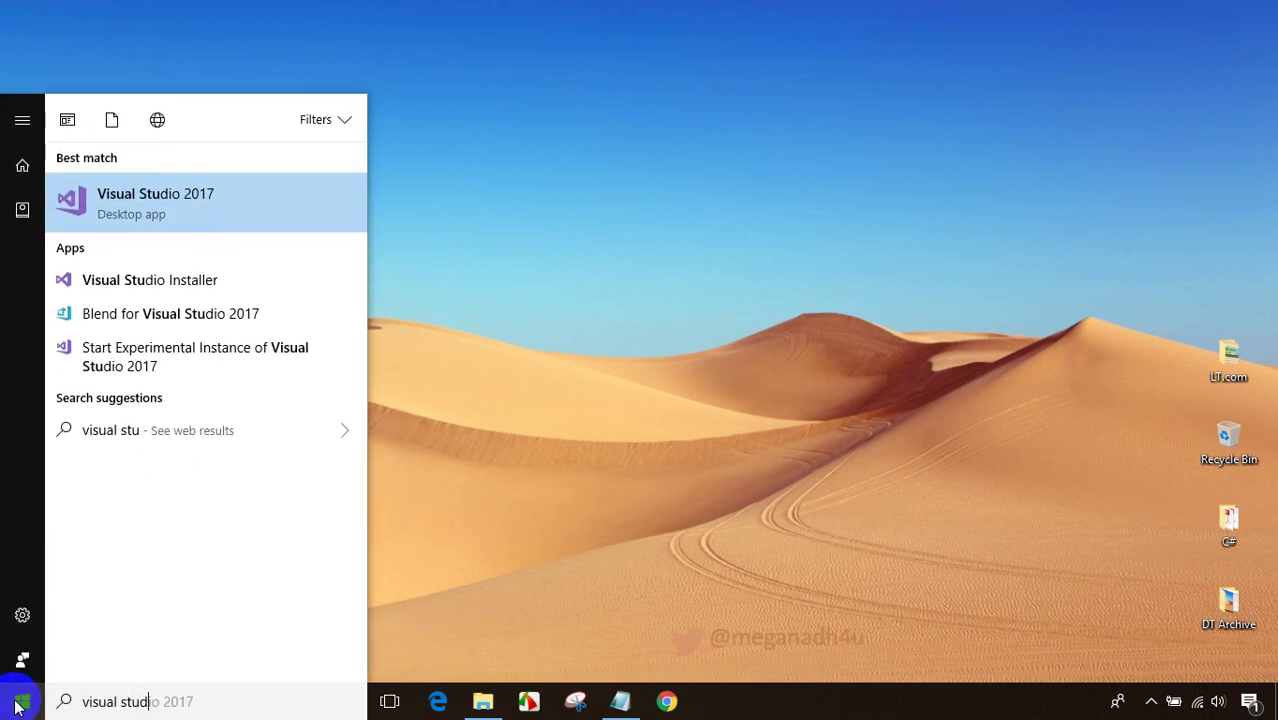
{"action": "type", "text": "io"}
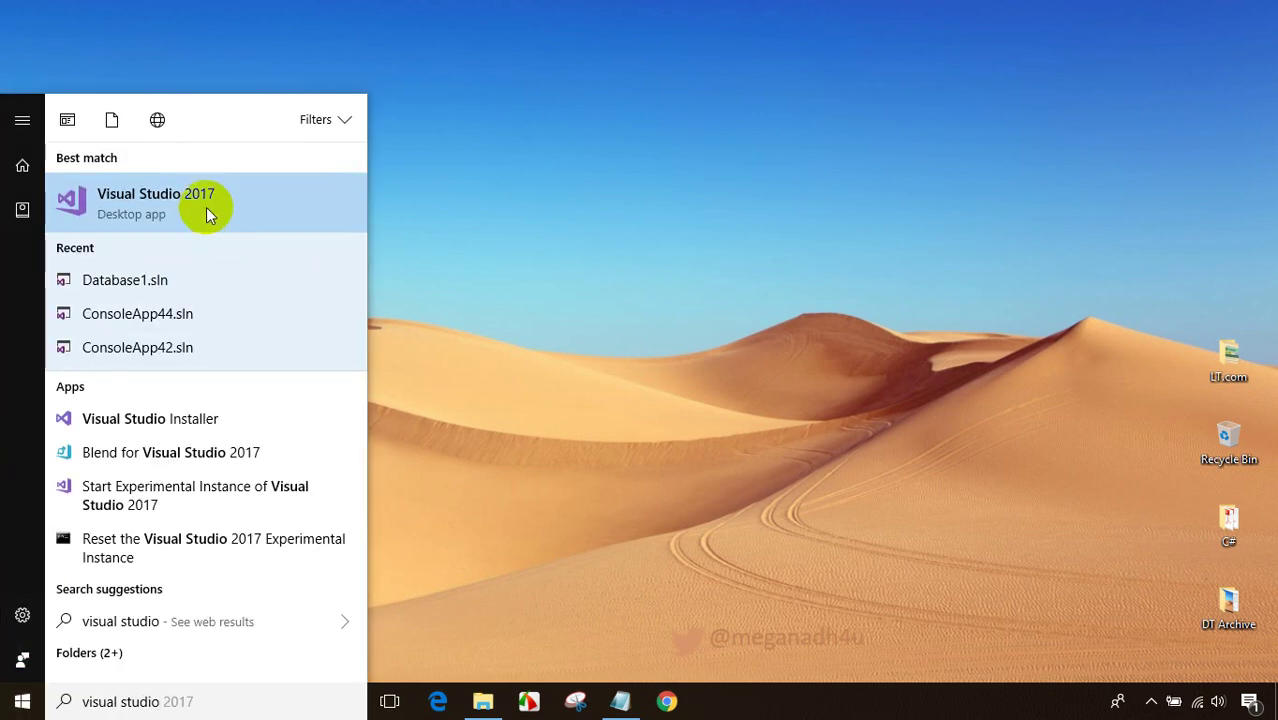
{"action": "left_click", "coordinate": [206, 207]}
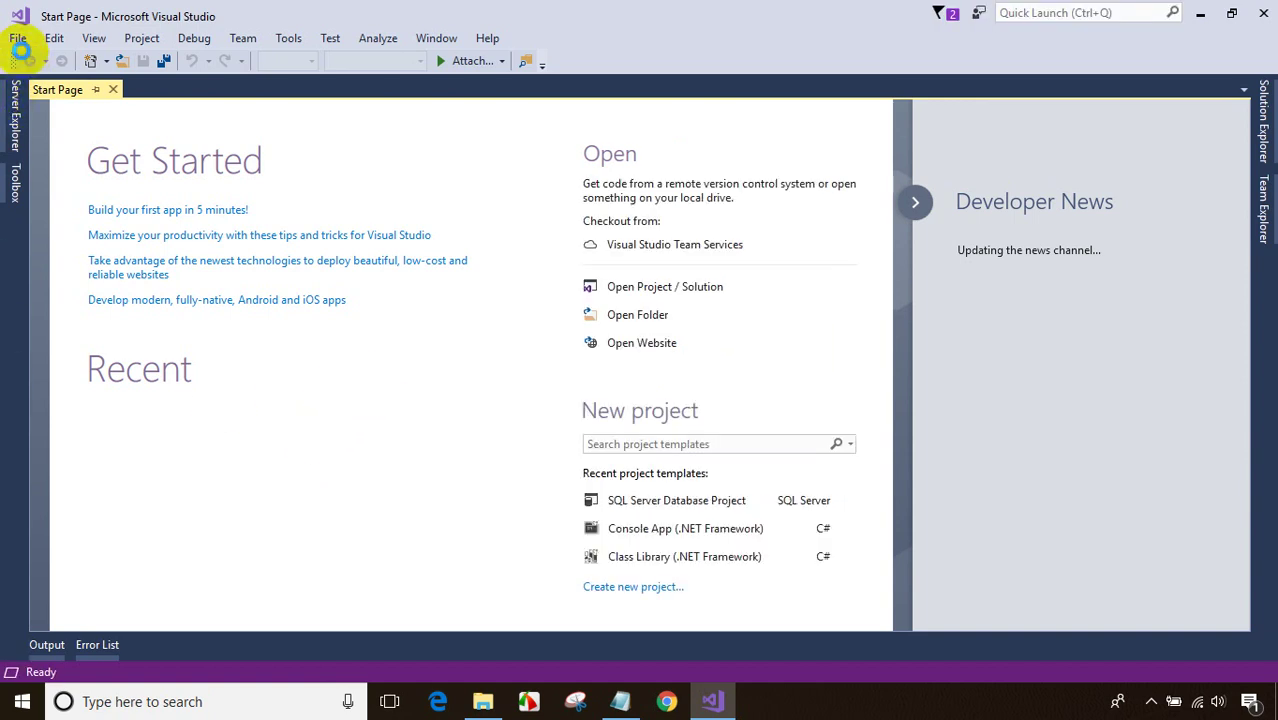
- Start a new project and expand the installed Business Intelligence template category
{"action": "left_click", "coordinate": [20, 40]}
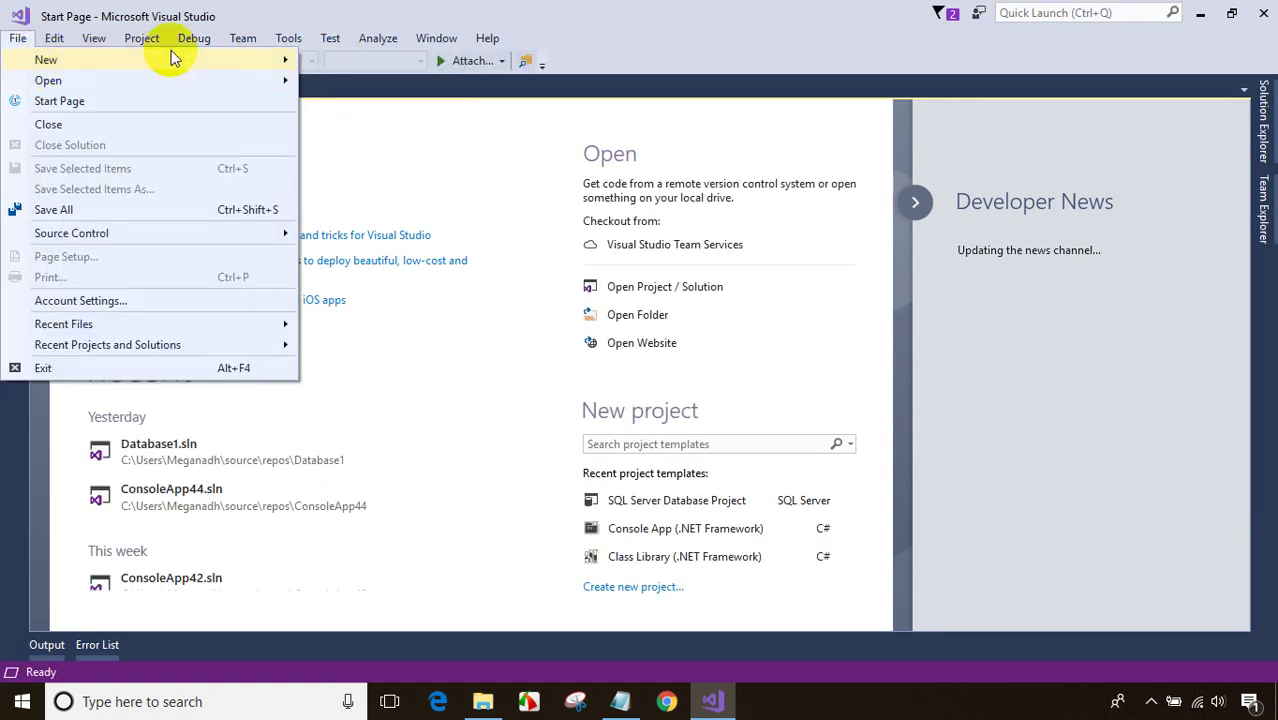
{"action": "mouse_move", "coordinate": [171, 61]}
{"action": "left_click", "coordinate": [340, 61]}
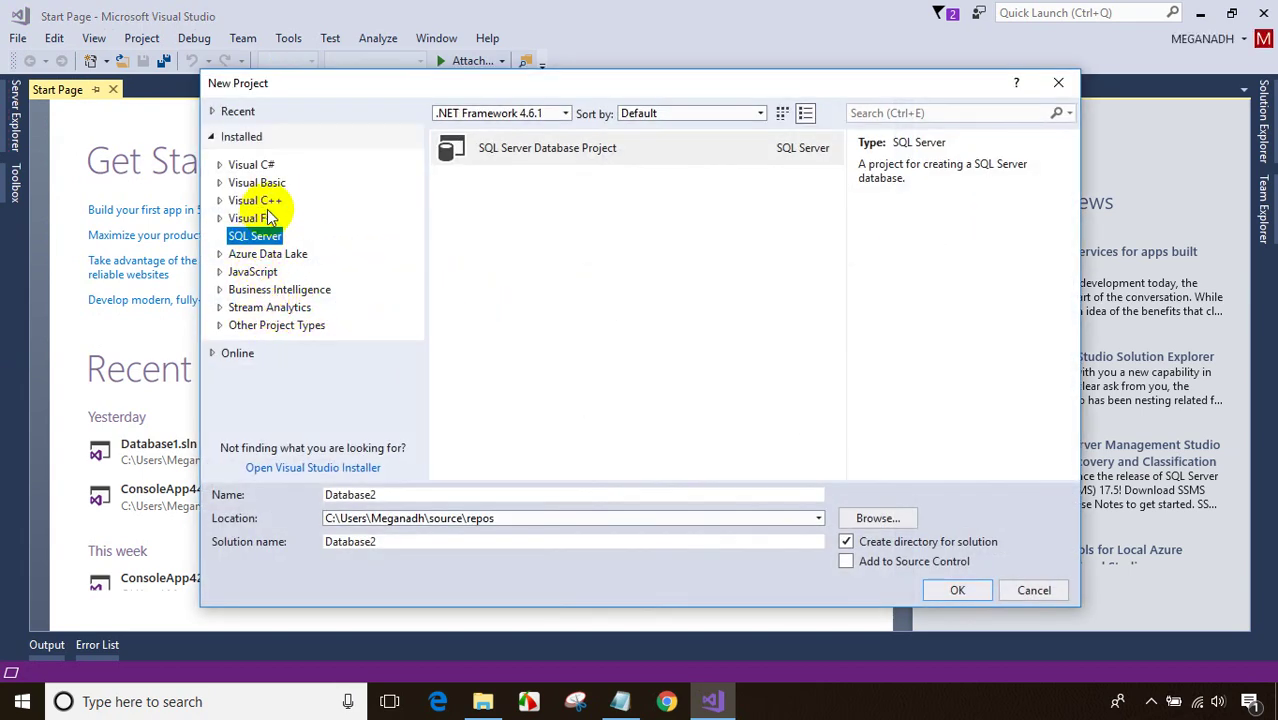
{"action": "left_click", "coordinate": [266, 292]}
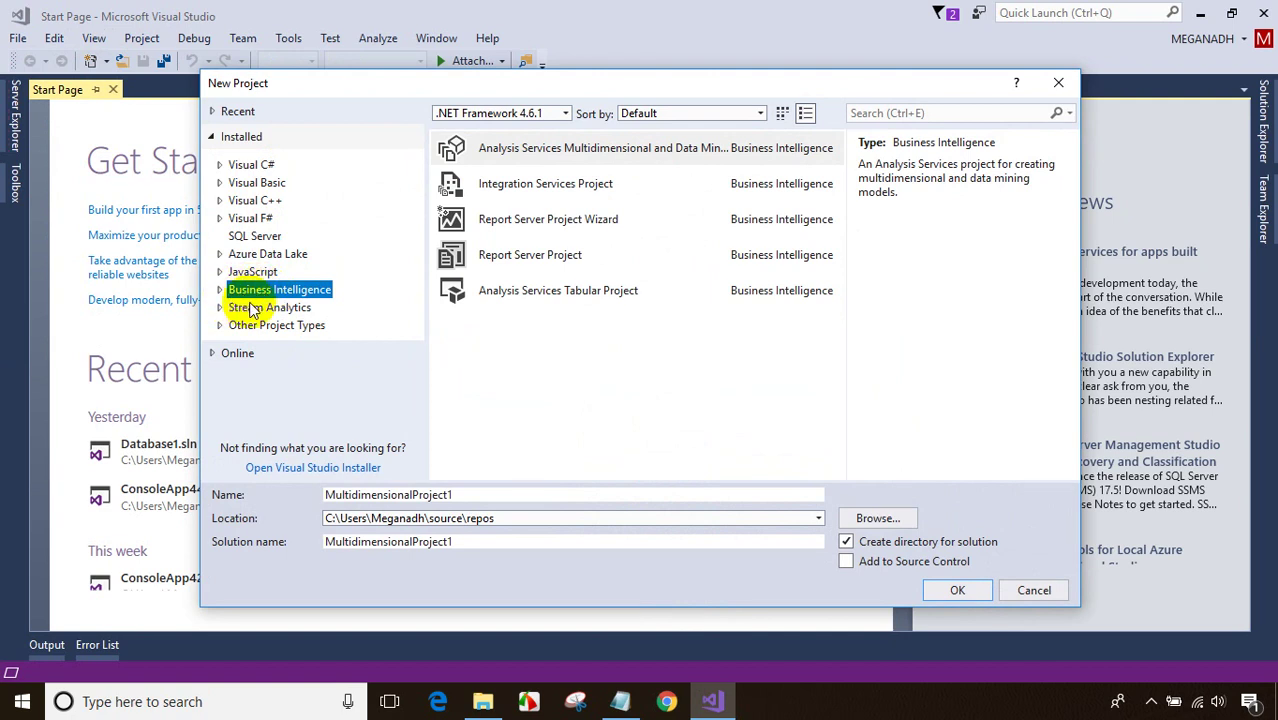
{"action": "left_click", "coordinate": [219, 289]}
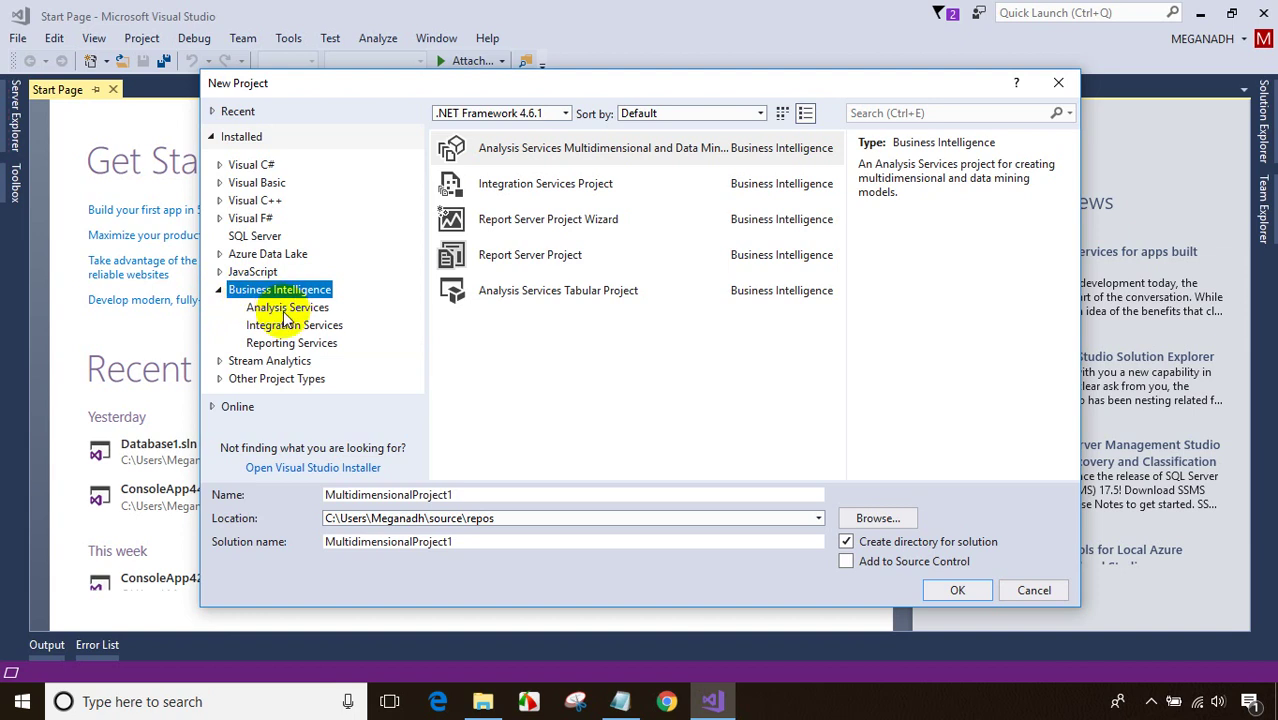
- Examine the project templates offered under Analysis Services, Integration Services, Reporting Services, SQL Server and Business Intelligence
{"action": "left_click", "coordinate": [286, 310]}
{"action": "left_click", "coordinate": [294, 327]}
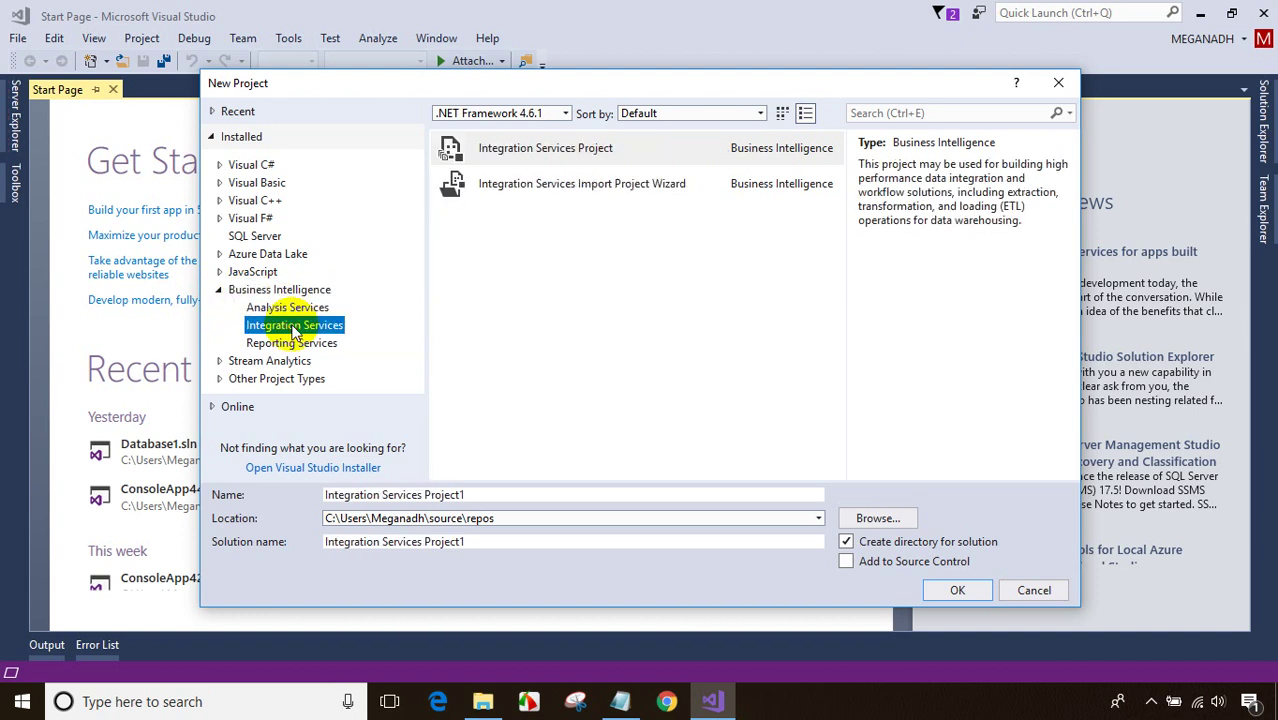
{"action": "left_click", "coordinate": [289, 343]}
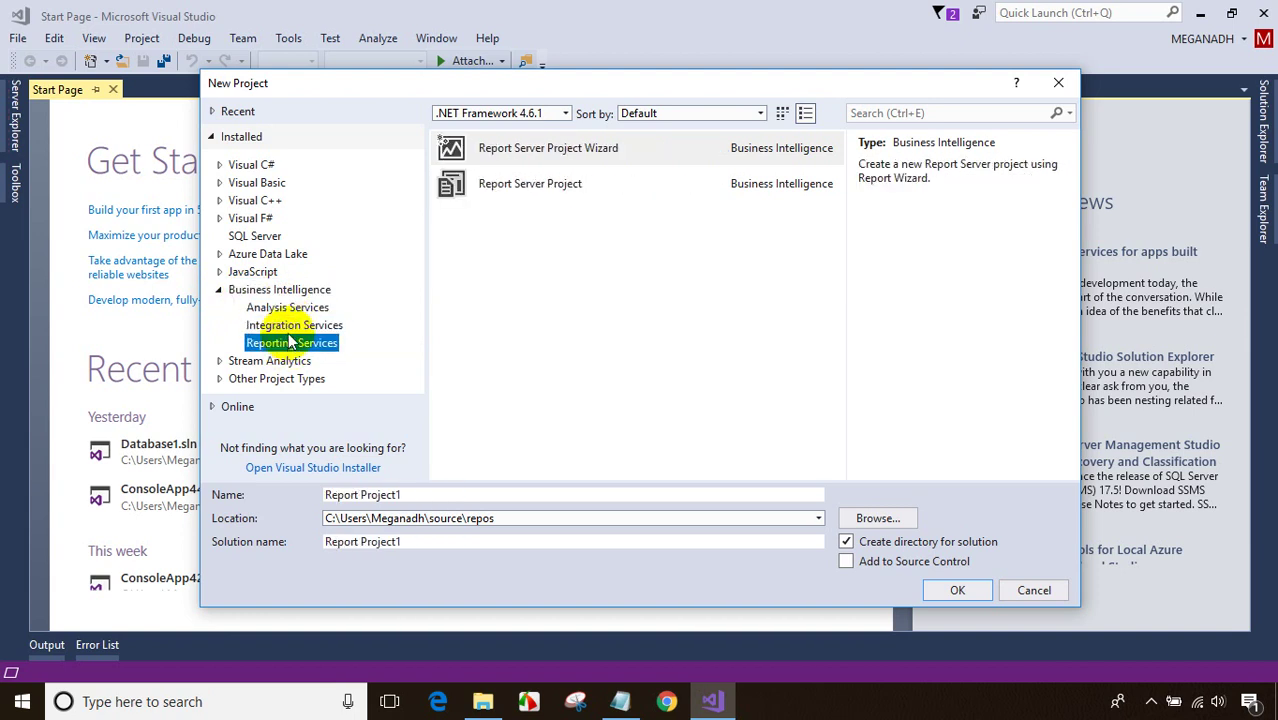
{"action": "left_click", "coordinate": [294, 325]}
{"action": "left_click", "coordinate": [286, 308]}
{"action": "left_click", "coordinate": [286, 292]}
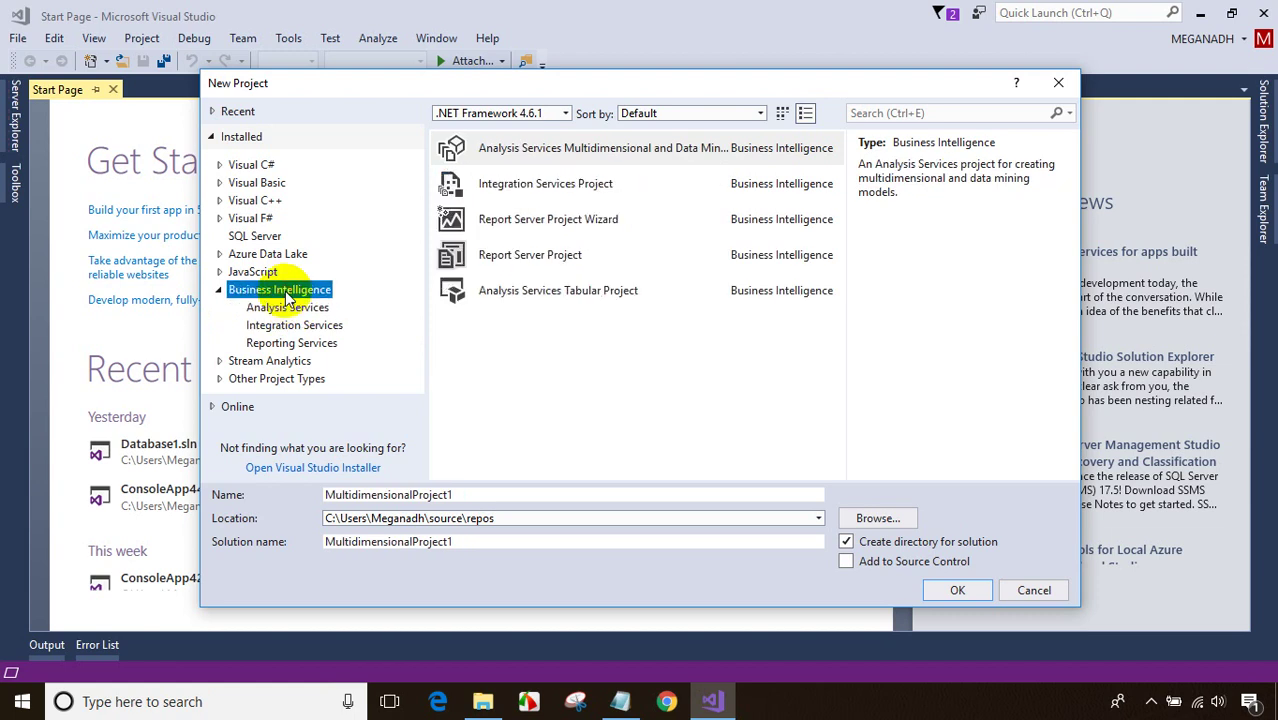
{"action": "left_click", "coordinate": [265, 238]}
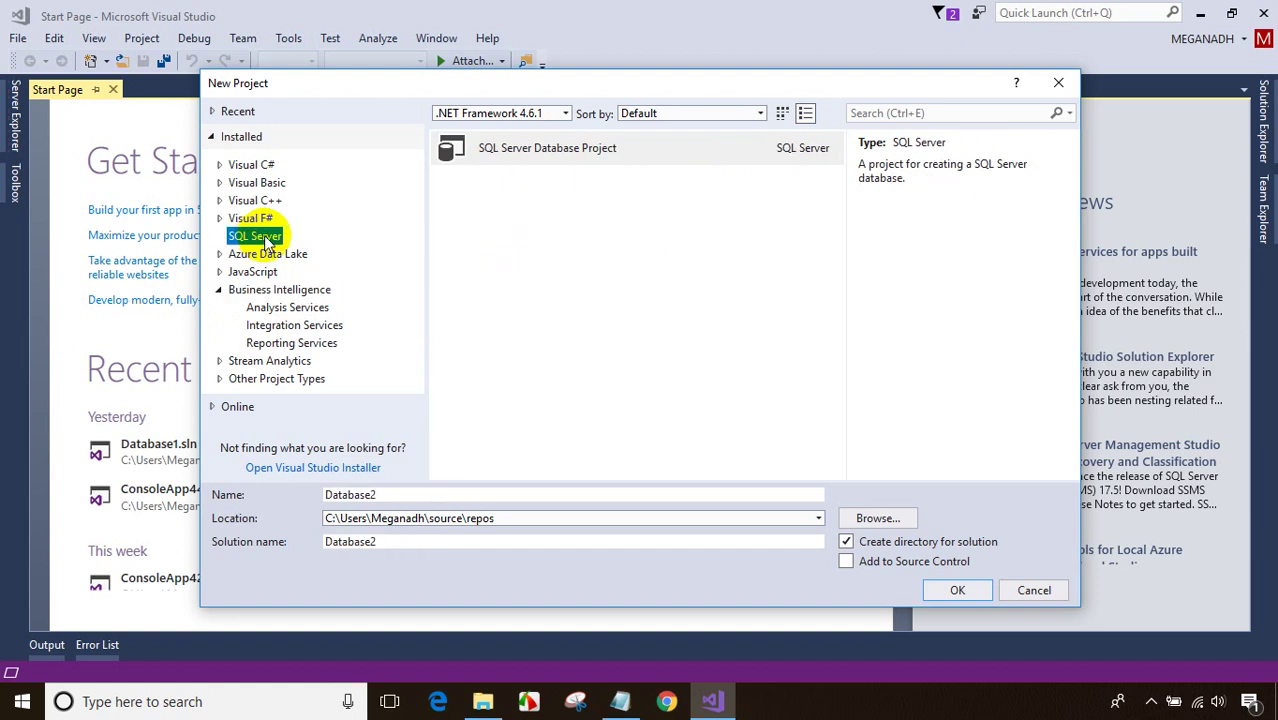
{"action": "left_click", "coordinate": [265, 291]}
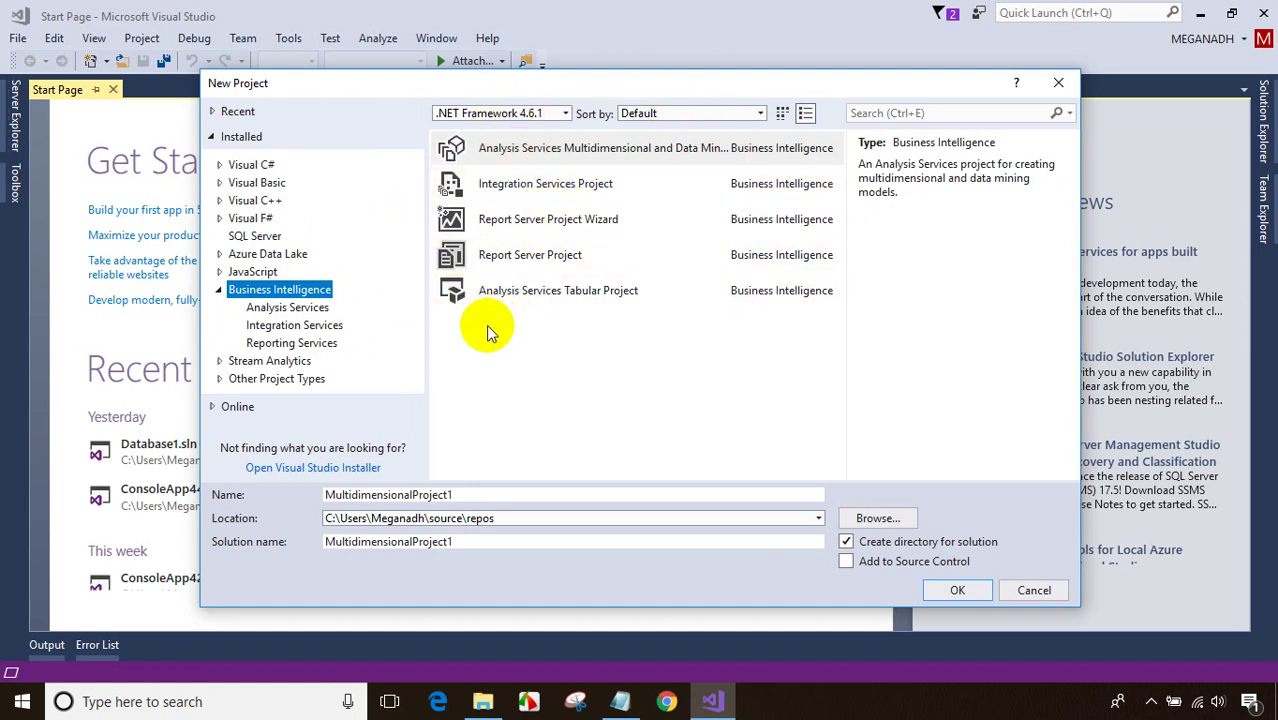
- Choose the Integration Services Project template from the Integration Services category for the new project
{"action": "left_click", "coordinate": [292, 327]}
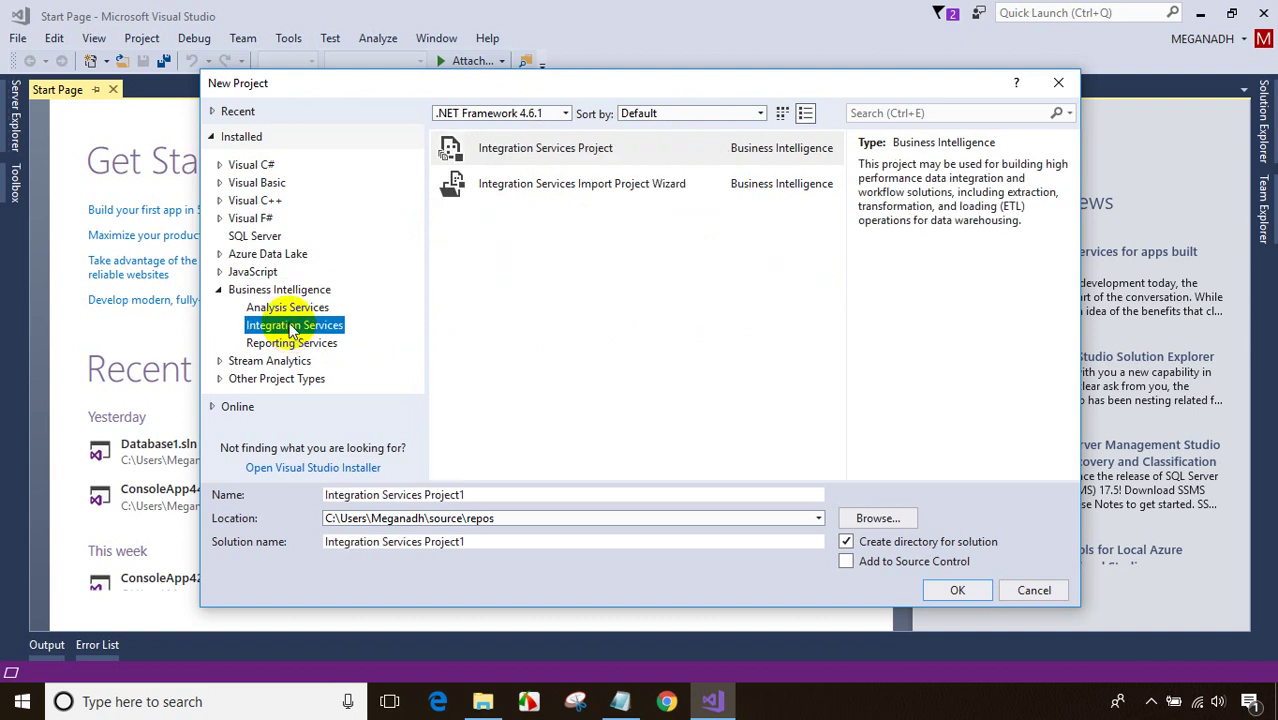
{"action": "left_click", "coordinate": [568, 152]}
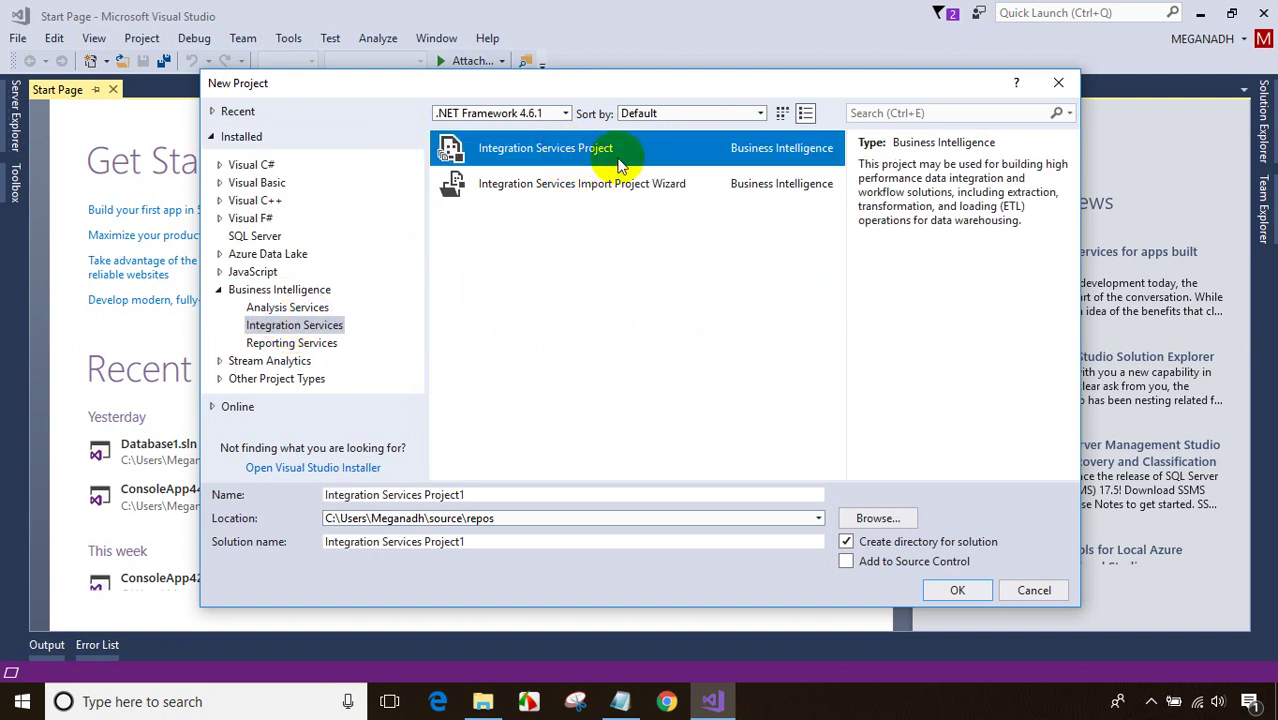